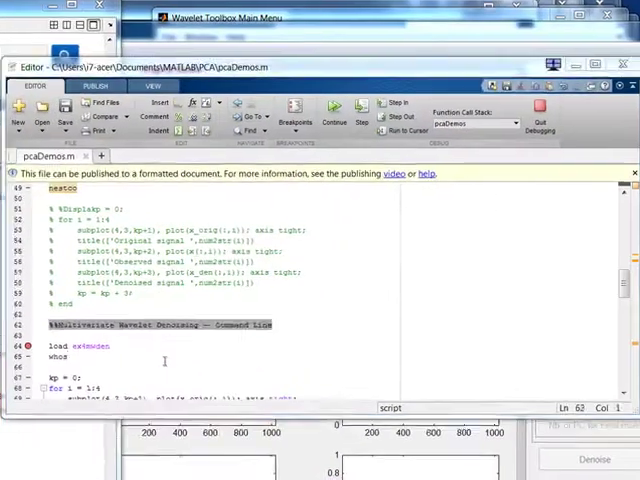
pyautogui.scroll(3, 162, 362)
pyautogui.scroll(5, 162, 362)
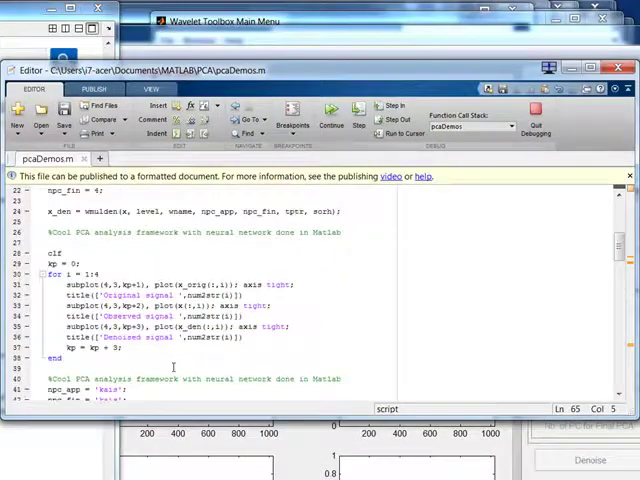
pyautogui.scroll(4, 162, 362)
pyautogui.scroll(3, 162, 362)
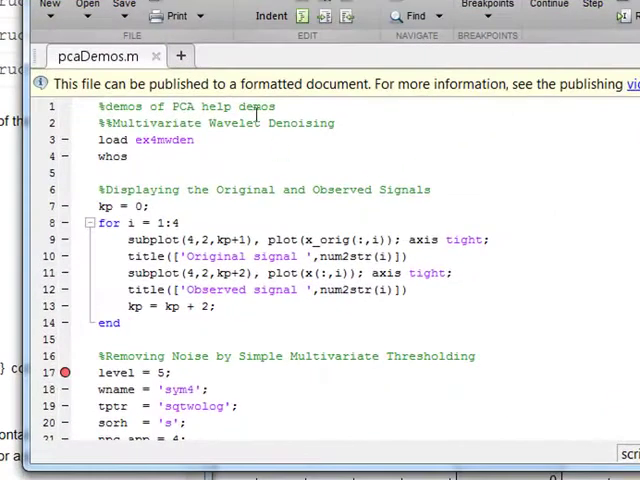
pyautogui.scroll(-4, 358, 210)
pyautogui.scroll(-4, 358, 242)
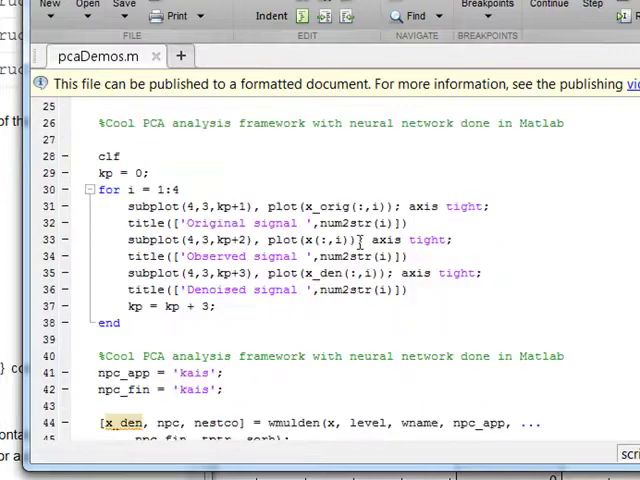
pyautogui.scroll(-2, 358, 242)
pyautogui.scroll(-7, 358, 242)
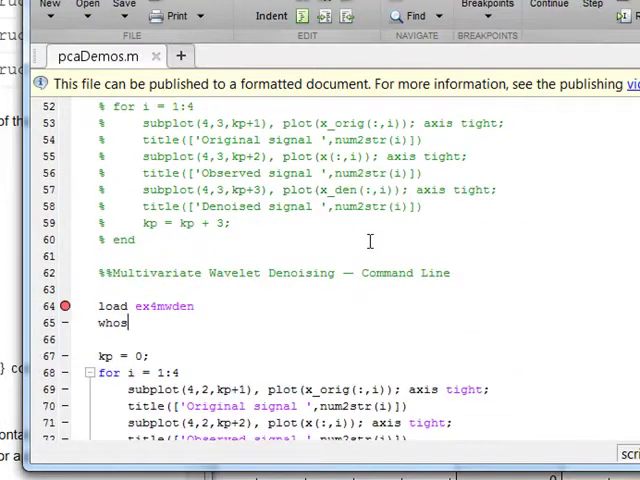
pyautogui.scroll(5, 370, 241)
pyautogui.scroll(8, 370, 241)
pyautogui.scroll(3, 370, 241)
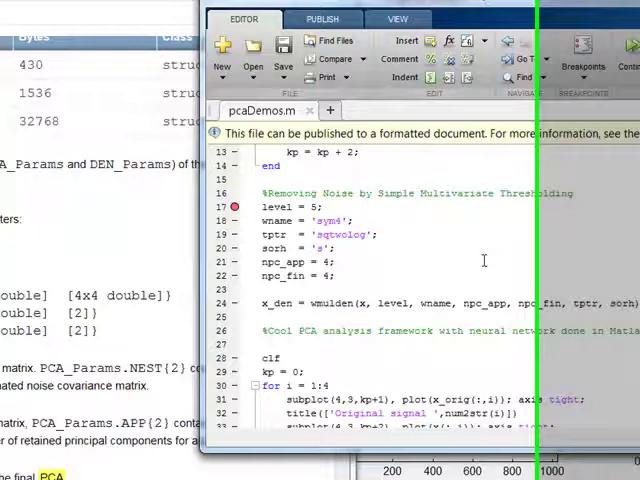
pyautogui.scroll(-2, 483, 260)
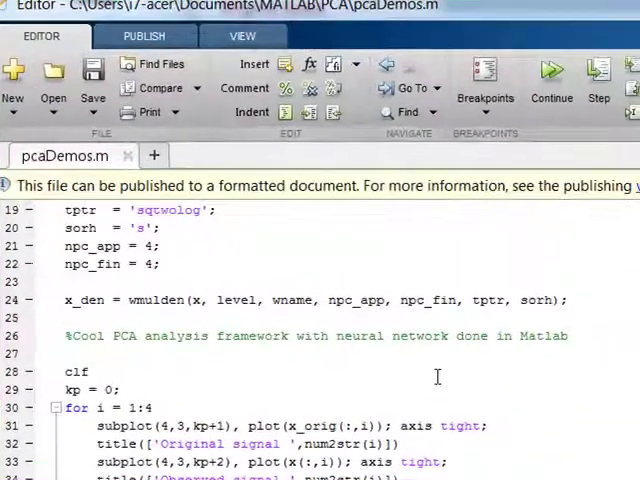
pyautogui.scroll(5, 510, 300)
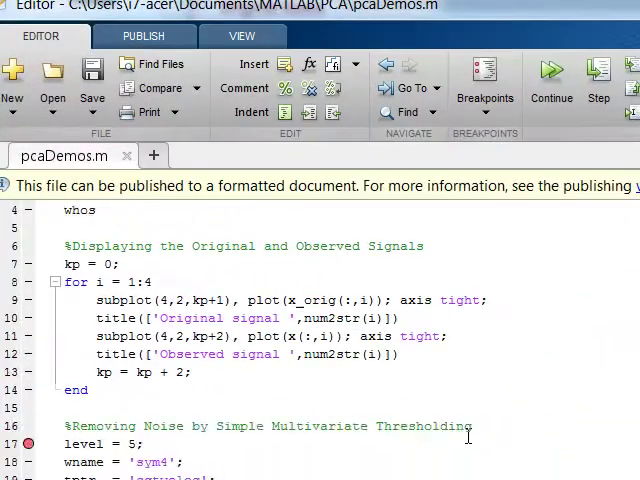
pyautogui.scroll(1, 510, 300)
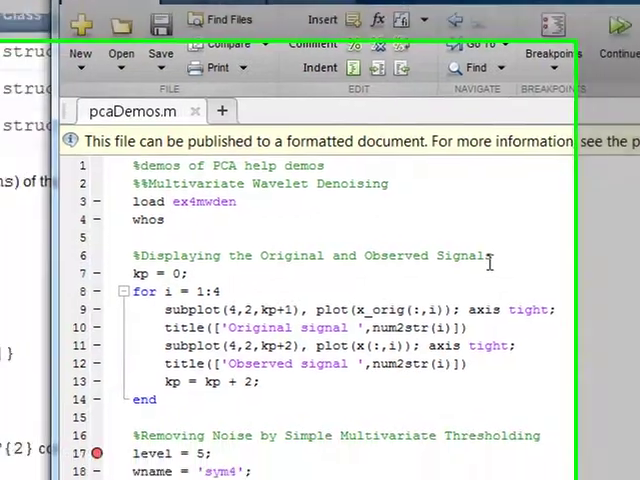
pyautogui.scroll(-4, 259, 188)
pyautogui.scroll(-4, 340, 245)
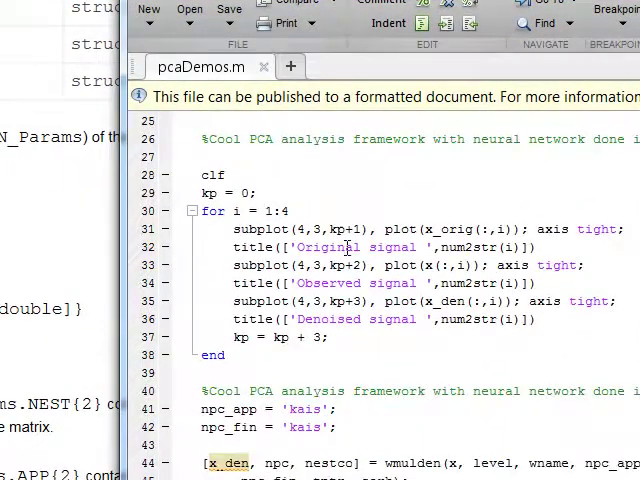
pyautogui.scroll(2, 350, 250)
pyautogui.scroll(6, 350, 250)
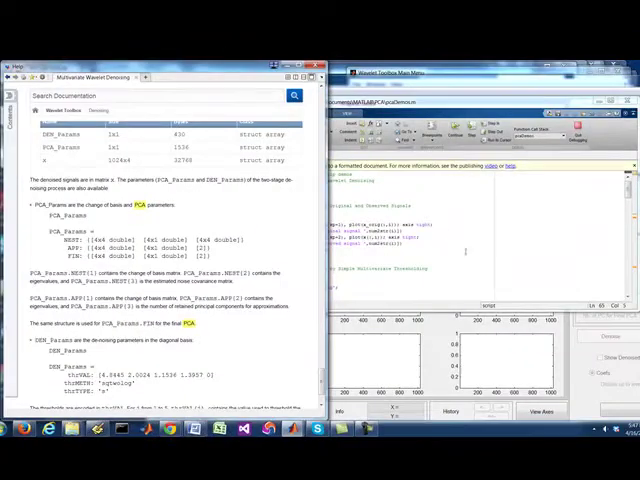
pyautogui.scroll(-5, 465, 250)
pyautogui.scroll(-5, 465, 250)
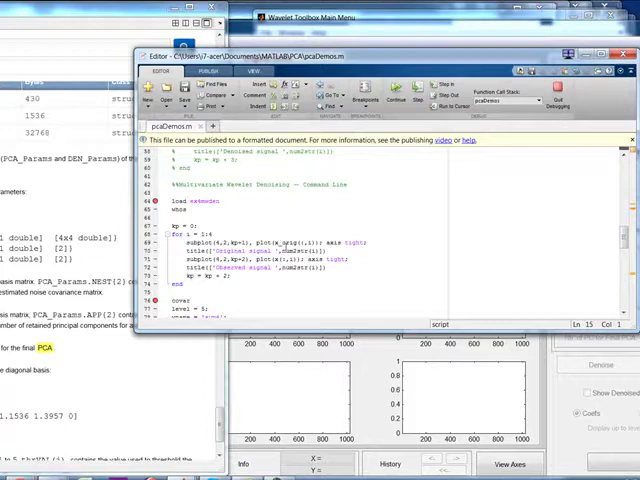
pyautogui.scroll(-5, 282, 245)
pyautogui.scroll(-5, 282, 245)
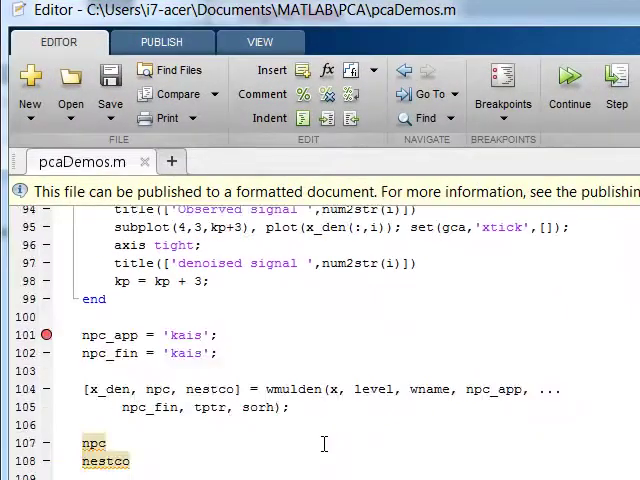
pyautogui.scroll(5, 324, 444)
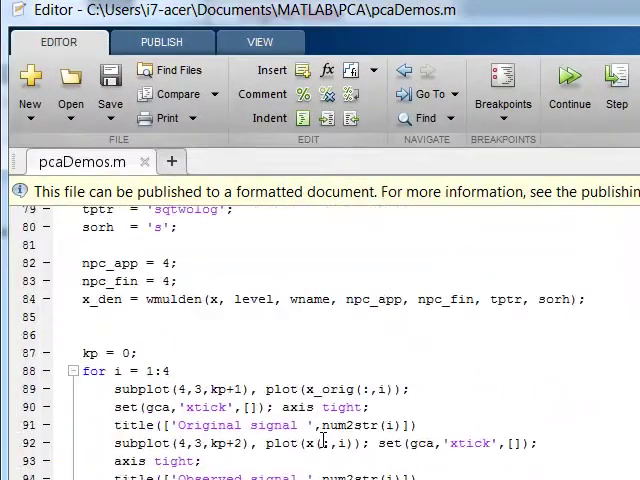
pyautogui.scroll(5, 324, 444)
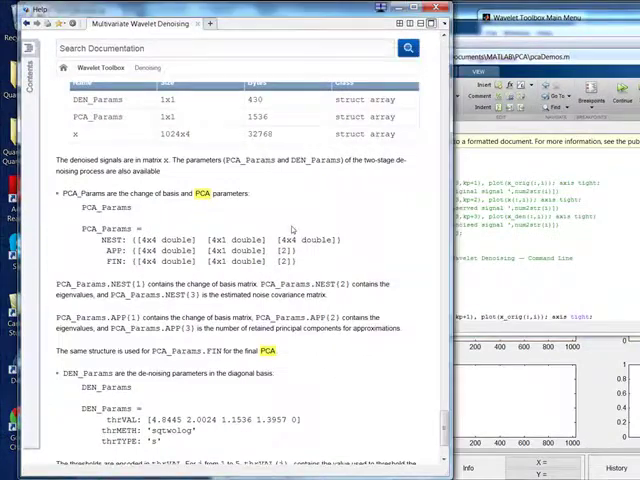
pyautogui.scroll(8, 290, 230)
pyautogui.scroll(8, 290, 230)
pyautogui.scroll(8, 290, 230)
pyautogui.scroll(8, 300, 224)
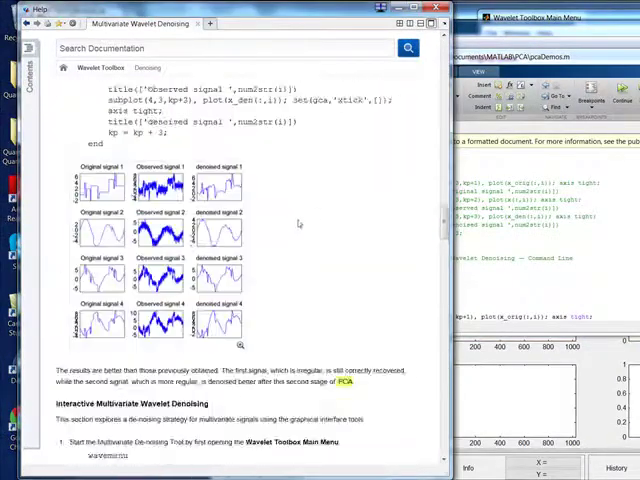
pyautogui.scroll(8, 300, 224)
pyautogui.scroll(8, 300, 224)
pyautogui.scroll(8, 300, 224)
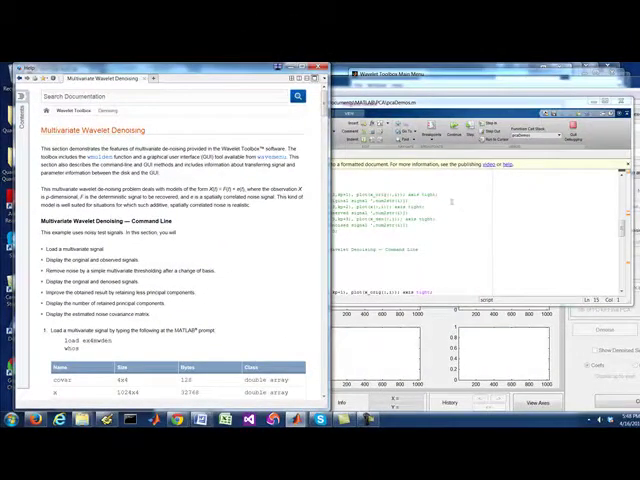
pyautogui.click(450, 200)
pyautogui.scroll(-5, 315, 205)
pyautogui.scroll(8, 315, 205)
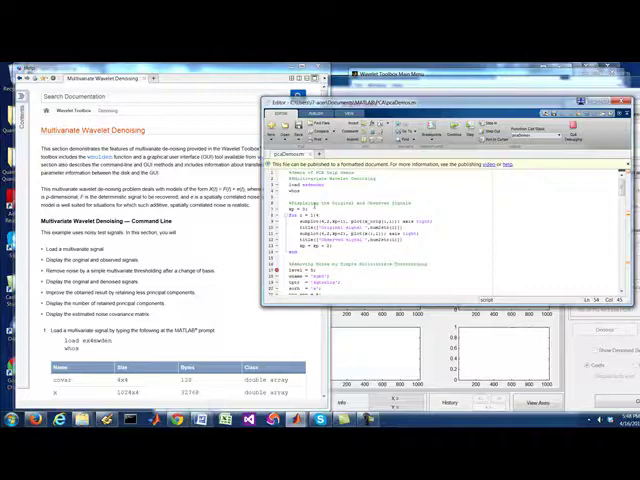
pyautogui.moveTo(340, 243); pyautogui.dragTo(102, 246)
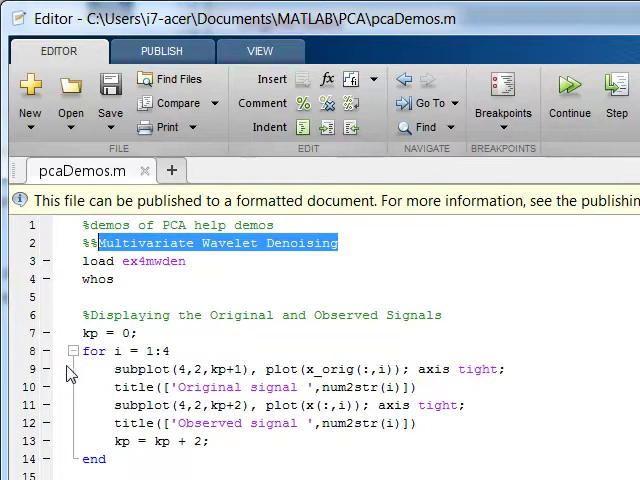
pyautogui.scroll(-5, 450, 385)
pyautogui.scroll(-4, 450, 385)
pyautogui.scroll(-5, 450, 385)
pyautogui.scroll(-1, 450, 385)
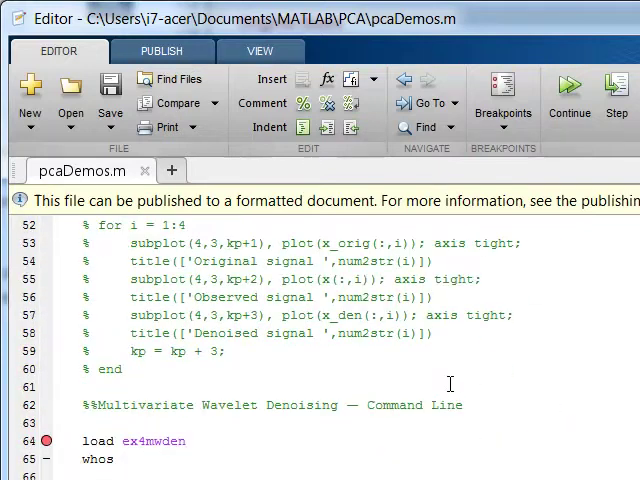
pyautogui.moveTo(484, 402); pyautogui.dragTo(414, 389)
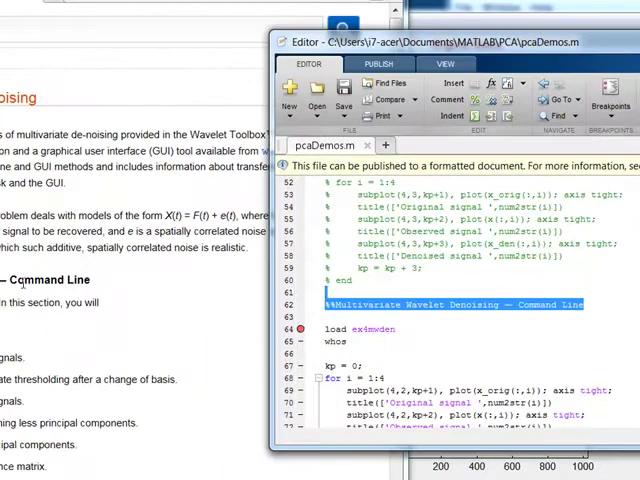
pyautogui.scroll(-8, 583, 281)
pyautogui.scroll(-5, 568, 318)
pyautogui.scroll(-5, 568, 318)
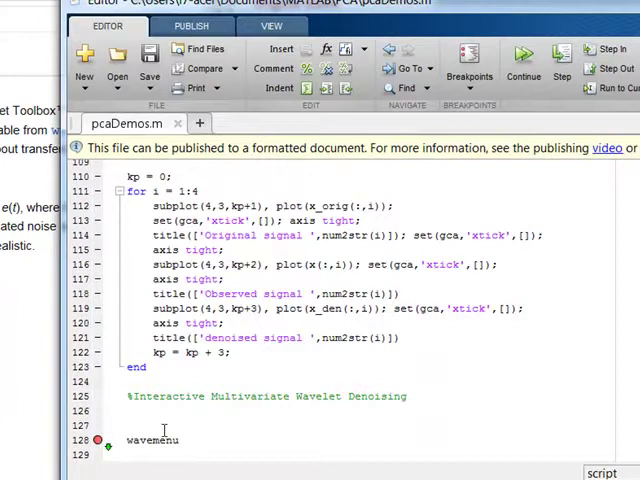
pyautogui.moveTo(204, 440); pyautogui.dragTo(104, 444)
pyautogui.scroll(5, 279, 357)
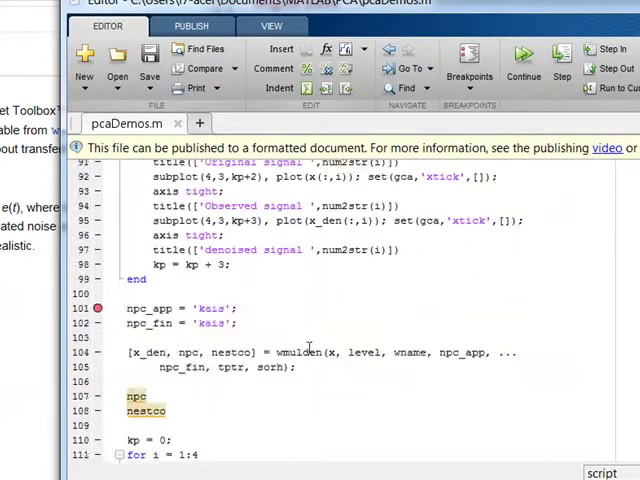
pyautogui.scroll(5, 220, 340)
pyautogui.scroll(5, 220, 340)
pyautogui.scroll(-1, 314, 340)
pyautogui.scroll(4, 314, 340)
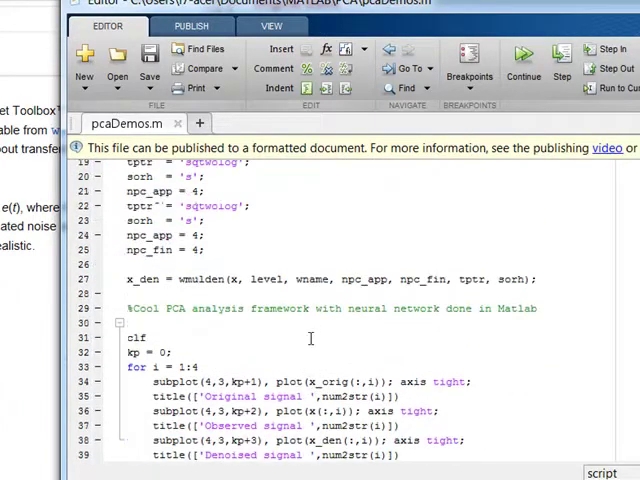
pyautogui.scroll(4, 314, 340)
pyautogui.scroll(4, 314, 340)
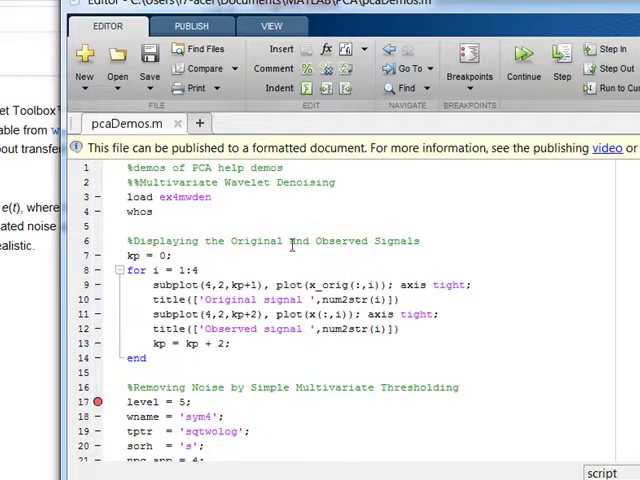
pyautogui.scroll(-3, 377, 260)
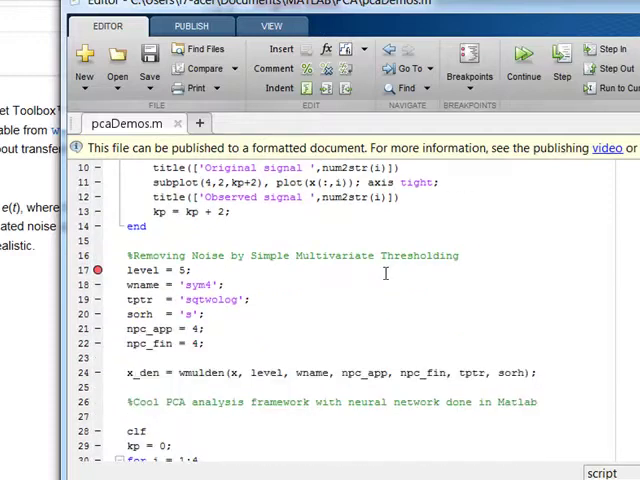
pyautogui.scroll(-4, 385, 270)
pyautogui.scroll(-4, 440, 340)
pyautogui.scroll(-7, 416, 349)
pyautogui.scroll(-6, 416, 349)
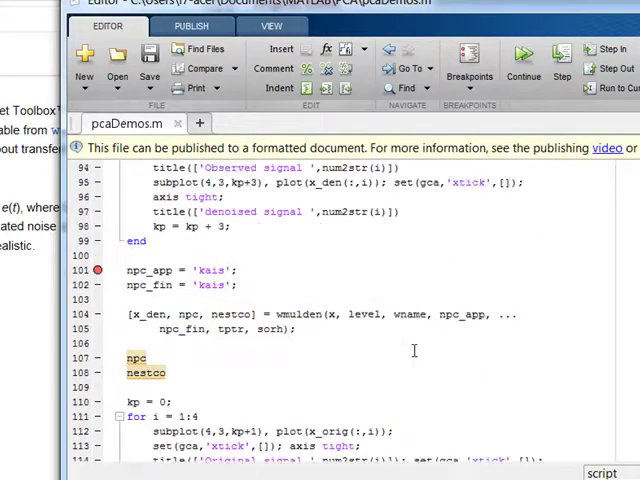
pyautogui.scroll(-4, 416, 349)
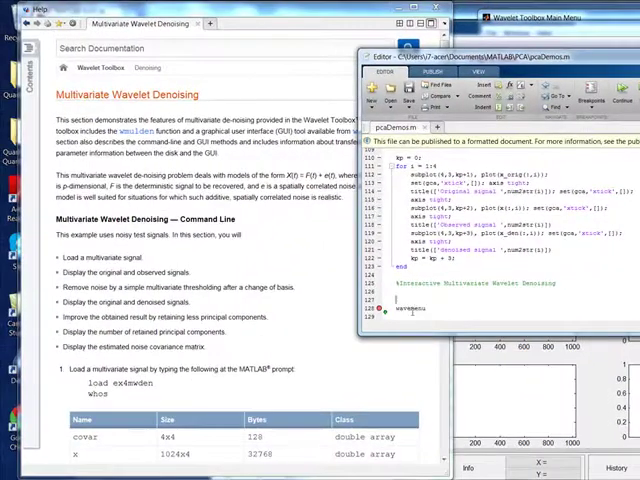
pyautogui.scroll(-8, 235, 210)
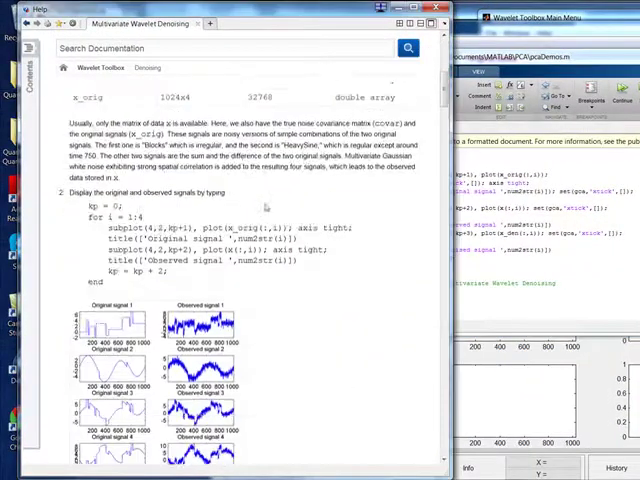
pyautogui.scroll(-8, 235, 250)
pyautogui.scroll(-10, 300, 280)
pyautogui.scroll(-8, 300, 280)
pyautogui.scroll(-4, 300, 280)
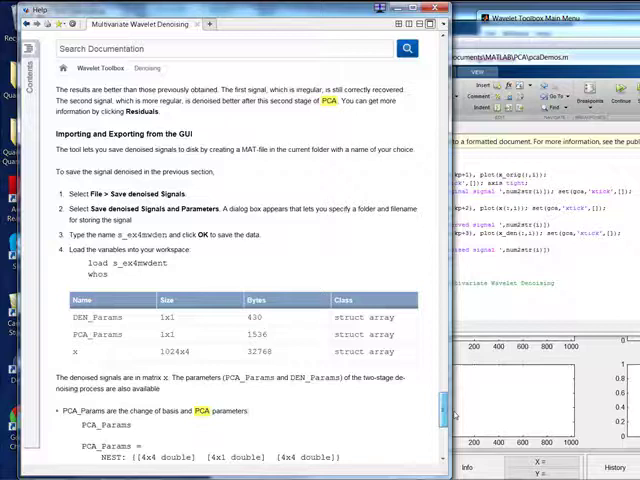
pyautogui.scroll(6, 300, 280)
pyautogui.scroll(3, 250, 300)
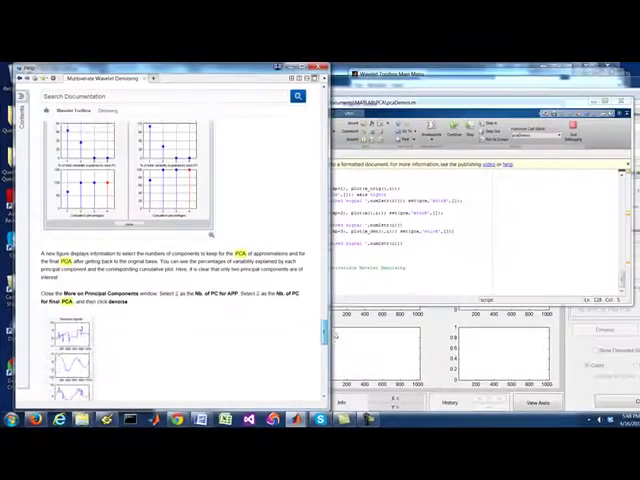
pyautogui.scroll(6, 210, 235)
pyautogui.scroll(6, 205, 200)
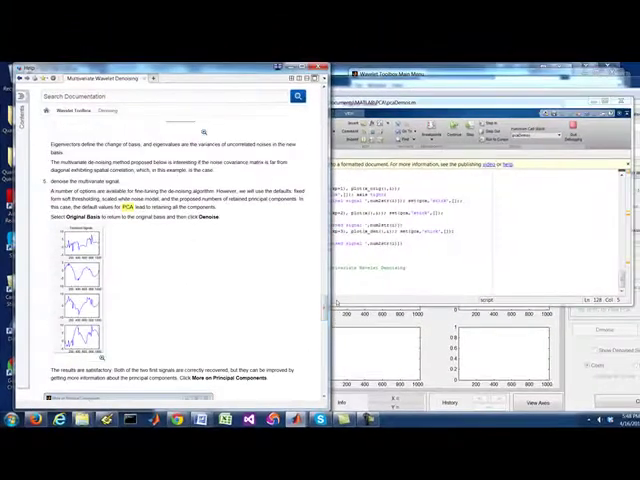
# Bring the pcaDemos.m editor in front of the Multivariate Wavelet Denoising help page.
pyautogui.click(330, 290)
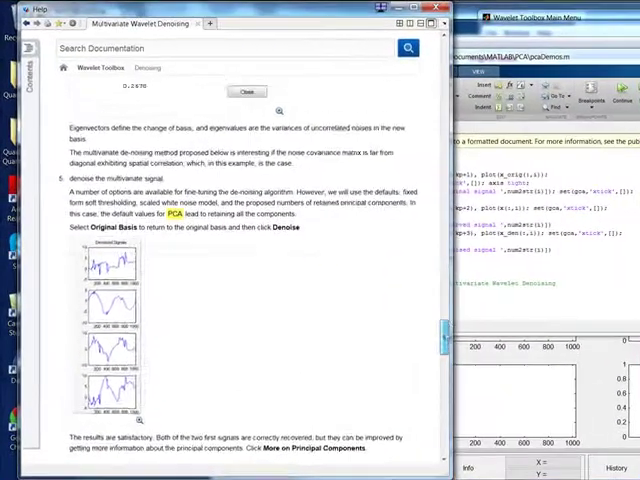
pyautogui.scroll(5, 223, 300)
pyautogui.moveTo(446, 320); pyautogui.dragTo(446, 258)
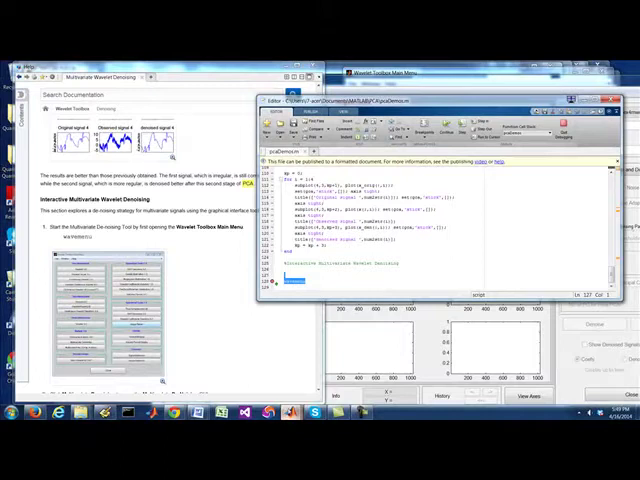
pyautogui.moveTo(291, 412)
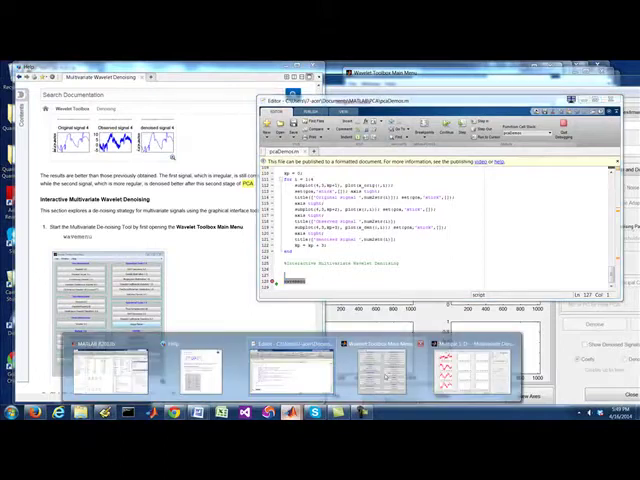
# Launch Multivariate Denoising from the Wavelet Toolbox Main Menu, view its four noisy signals, then return to the help.
pyautogui.click(389, 365)
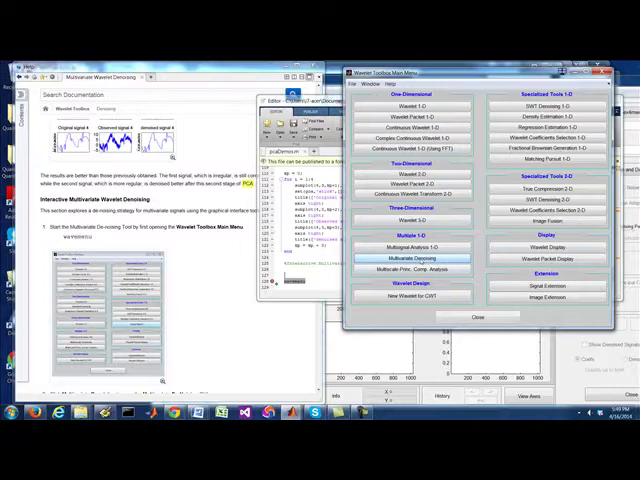
pyautogui.click(420, 259)
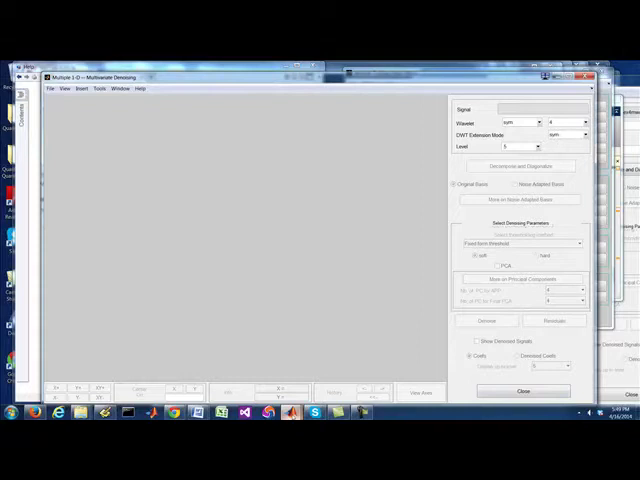
pyautogui.moveTo(290, 412)
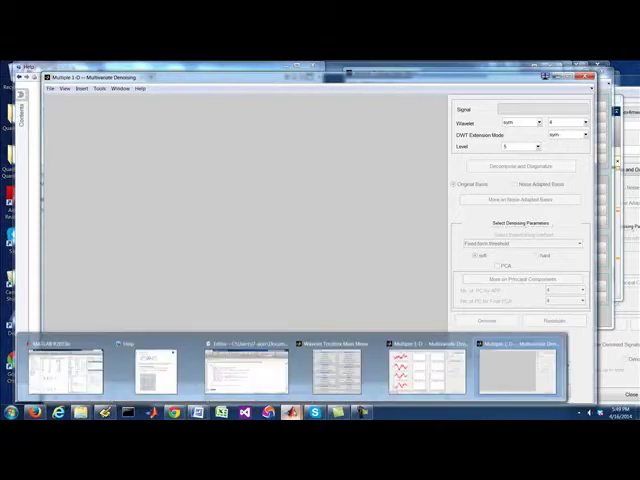
pyautogui.click(245, 370)
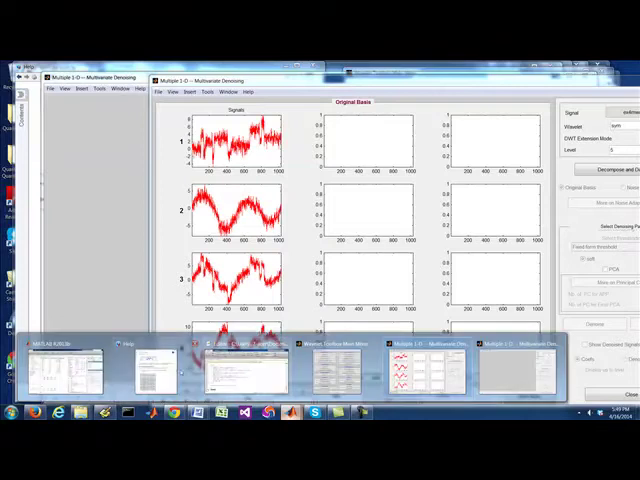
pyautogui.click(245, 370)
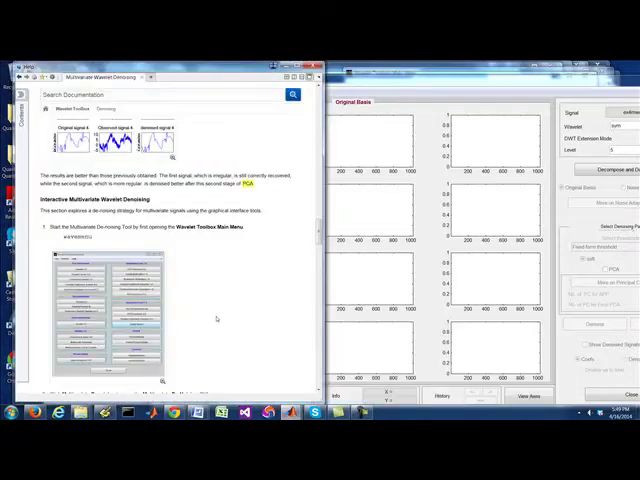
pyautogui.scroll(-3, 216, 318)
pyautogui.scroll(-3, 216, 318)
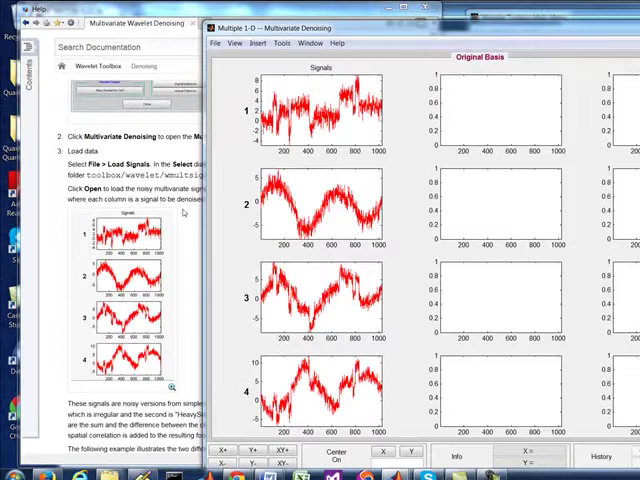
# Select the toolbox/wavelet/wmultsig1d data folder path in the help and compare with the loaded signals.
pyautogui.click(184, 213)
pyautogui.moveTo(86, 175); pyautogui.dragTo(213, 175)
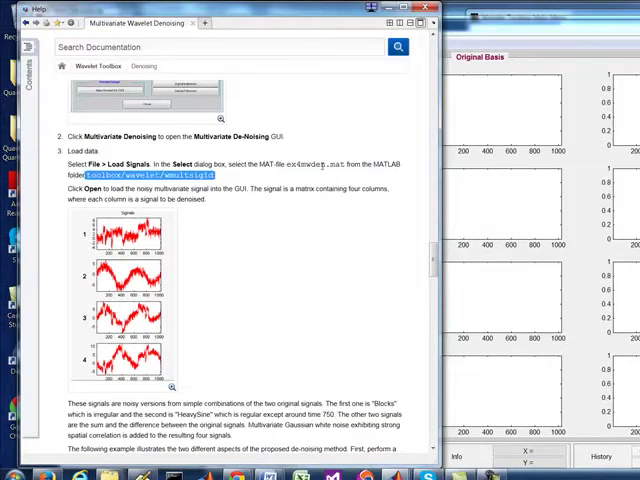
pyautogui.click(565, 172)
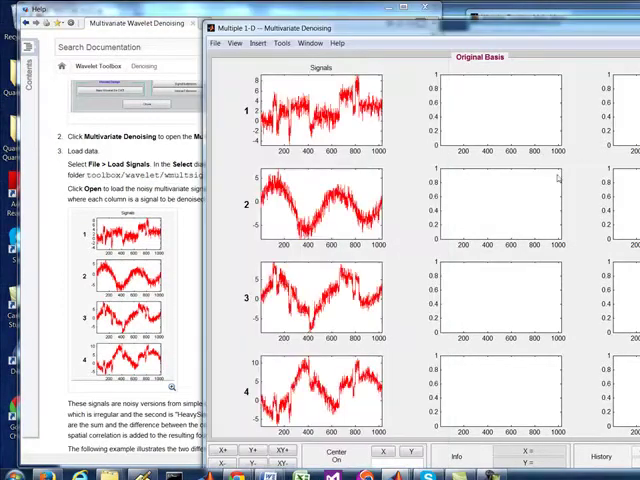
pyautogui.click(188, 245)
pyautogui.scroll(-5, 220, 255)
pyautogui.scroll(-5, 230, 265)
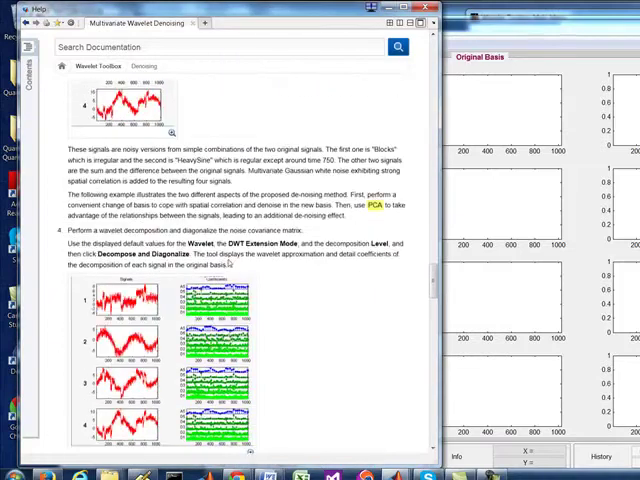
pyautogui.scroll(-3, 245, 300)
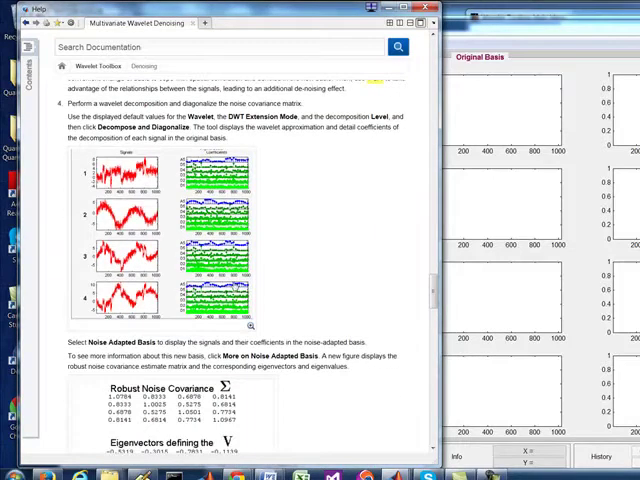
pyautogui.scroll(-3, 188, 248)
pyautogui.scroll(-2, 188, 248)
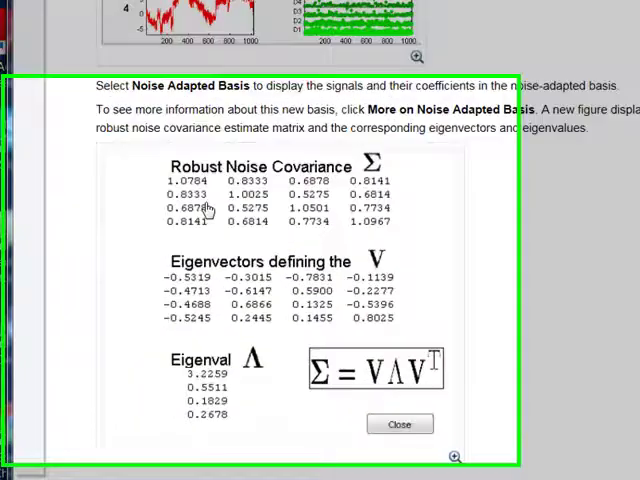
pyautogui.scroll(-3, 567, 400)
pyautogui.scroll(-3, 567, 400)
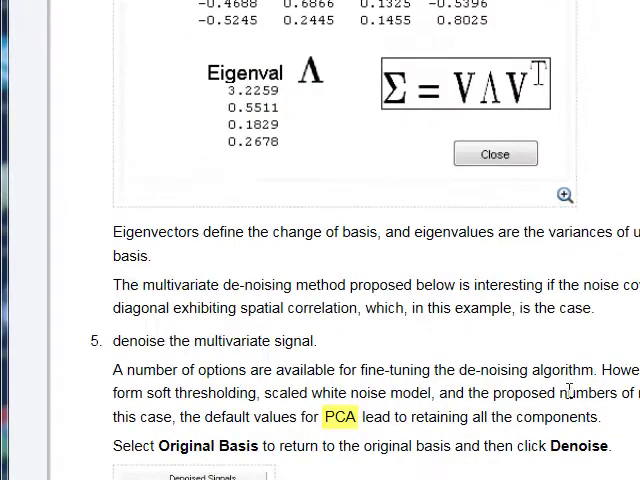
pyautogui.scroll(-3, 567, 400)
pyautogui.scroll(-3, 222, 214)
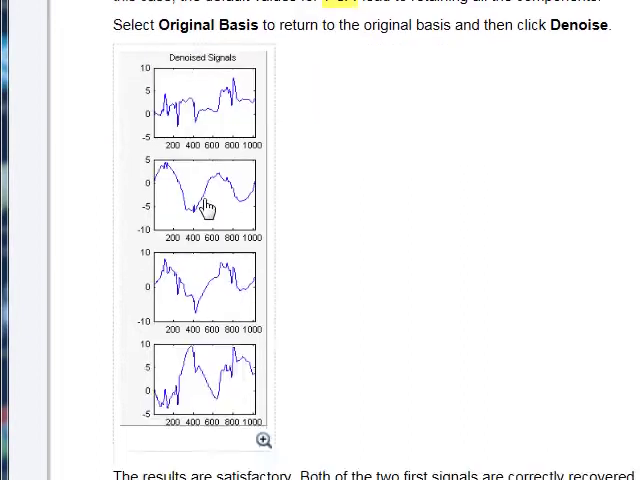
pyautogui.scroll(-2, 222, 290)
pyautogui.scroll(-3, 548, 400)
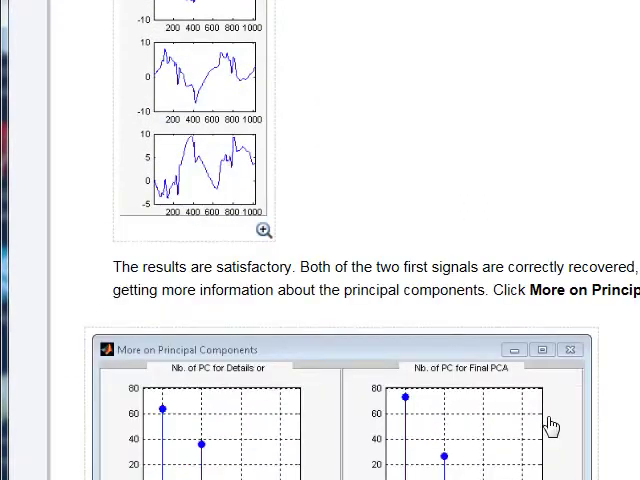
pyautogui.scroll(-5, 584, 320)
pyautogui.scroll(-4, 160, 130)
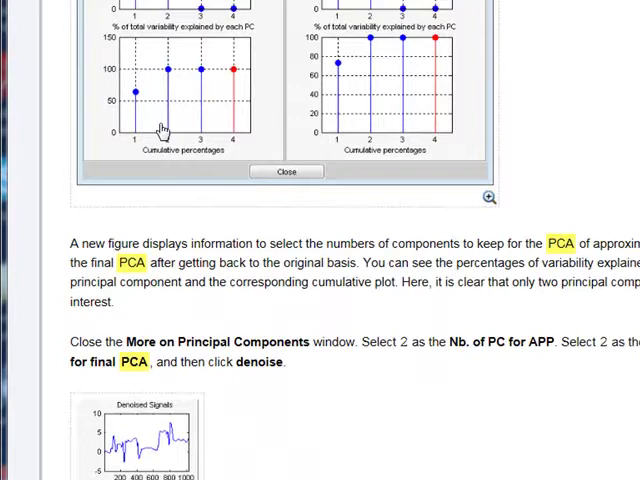
pyautogui.scroll(-4, 430, 440)
pyautogui.scroll(-3, 435, 392)
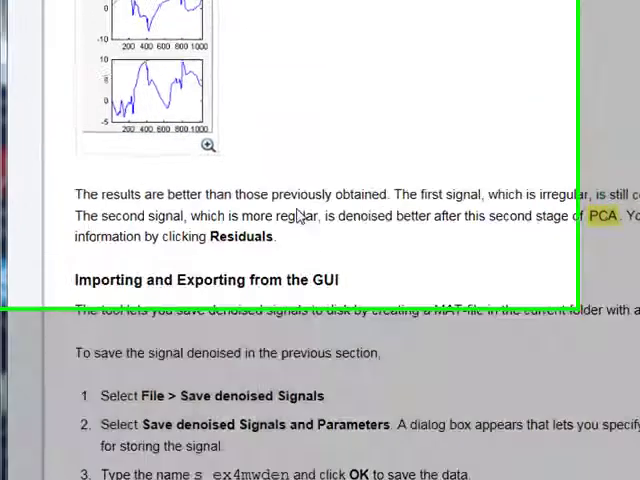
pyautogui.scroll(-3, 300, 210)
pyautogui.scroll(-3, 340, 390)
pyautogui.scroll(-2, 340, 400)
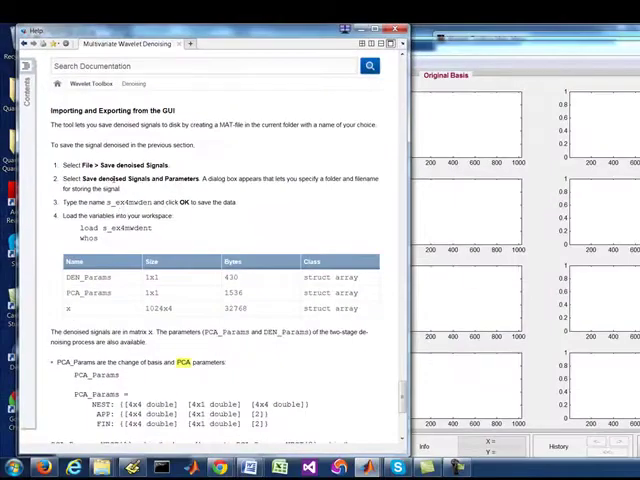
pyautogui.scroll(5, 253, 204)
pyautogui.scroll(5, 237, 215)
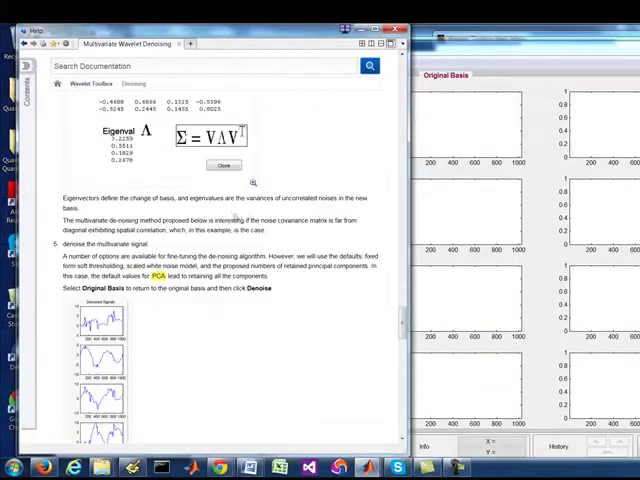
pyautogui.scroll(5, 237, 215)
pyautogui.scroll(3, 243, 220)
pyautogui.scroll(5, 243, 220)
pyautogui.scroll(5, 243, 220)
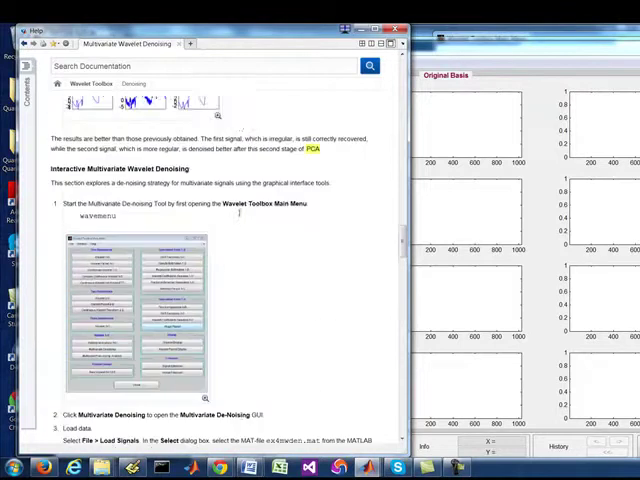
pyautogui.scroll(4, 243, 220)
pyautogui.scroll(-5, 243, 225)
pyautogui.scroll(-5, 243, 228)
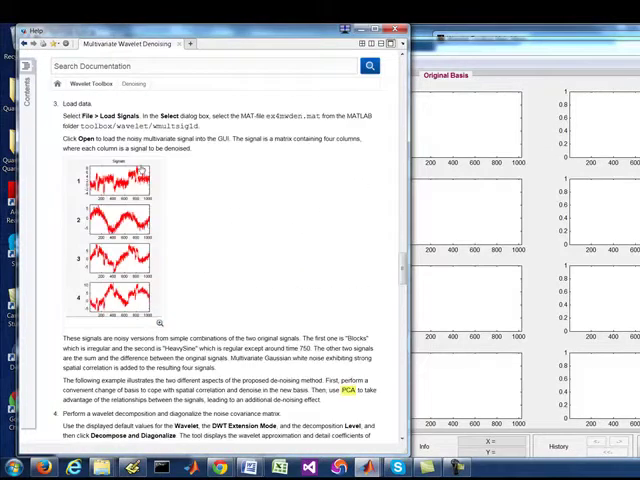
pyautogui.scroll(-5, 155, 211)
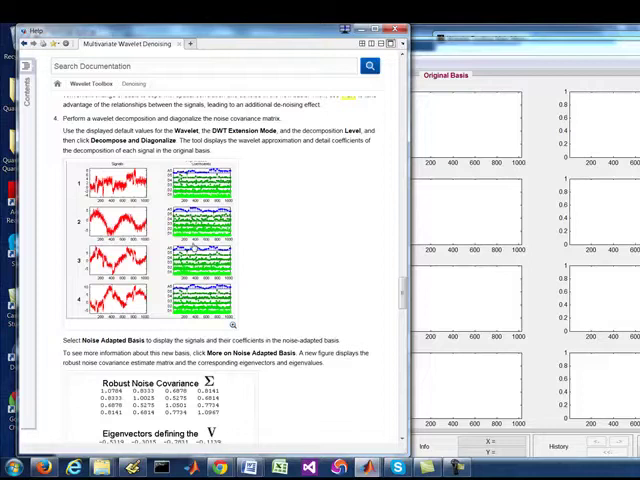
pyautogui.scroll(-5, 250, 290)
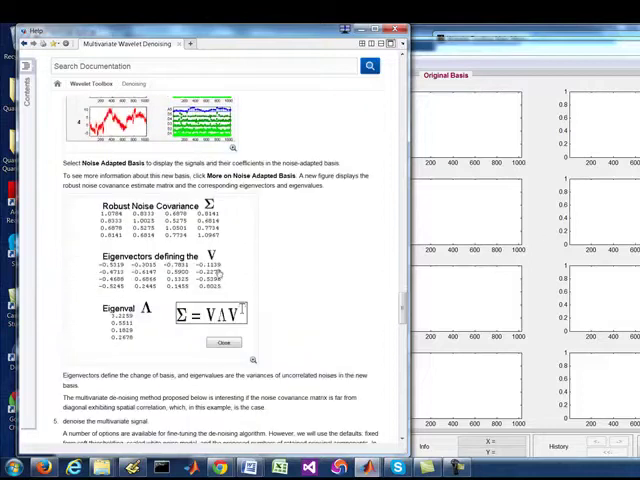
pyautogui.scroll(-3, 217, 272)
pyautogui.scroll(-5, 217, 272)
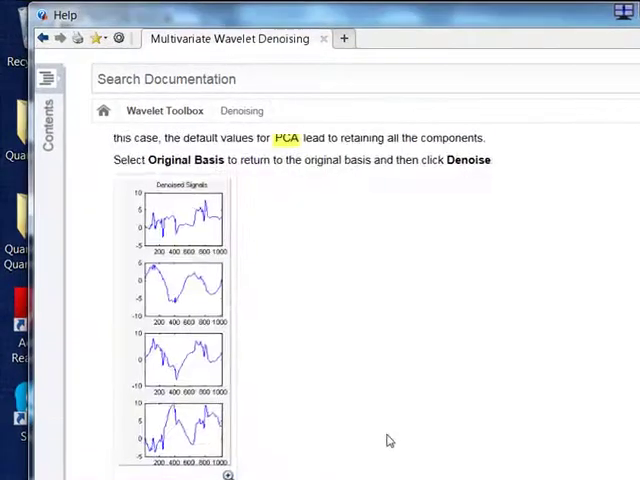
pyautogui.scroll(-5, 389, 440)
pyautogui.scroll(-5, 395, 445)
pyautogui.scroll(-5, 398, 450)
pyautogui.scroll(-4, 400, 455)
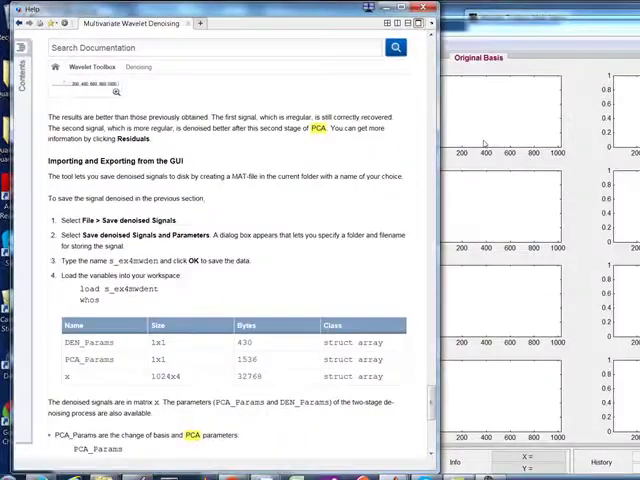
# Check the denoising tool's load/save signal options, then bring its signals window back over the help.
pyautogui.click(600, 165)
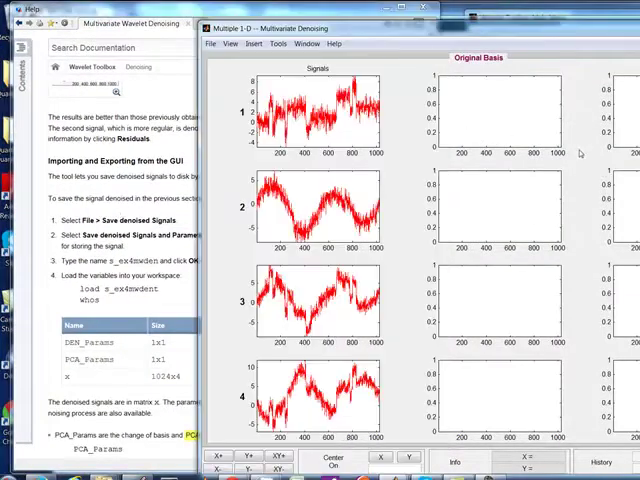
pyautogui.click(210, 44)
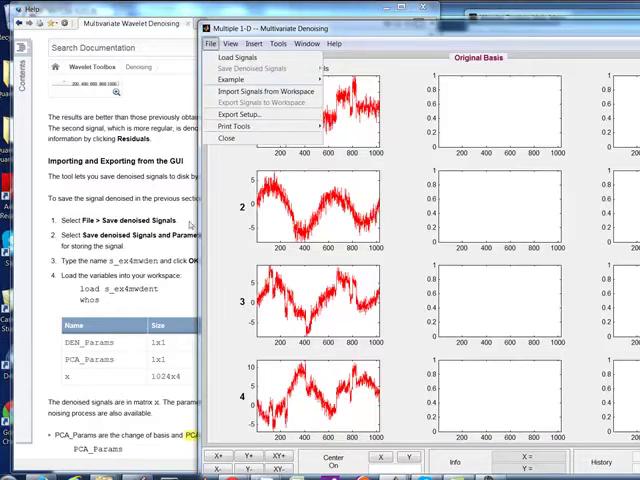
pyautogui.click(72, 297)
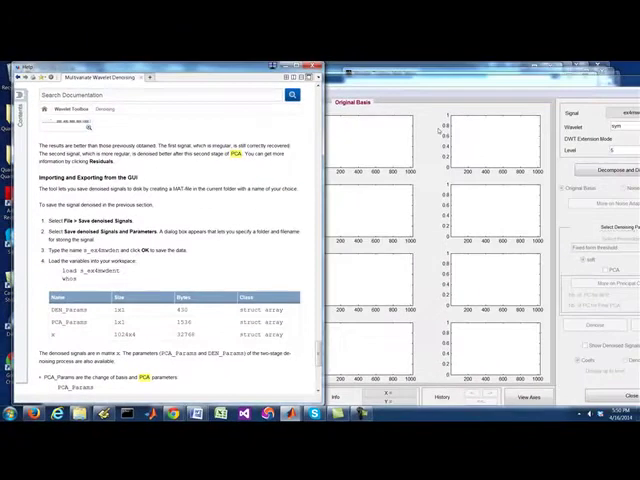
pyautogui.click(438, 130)
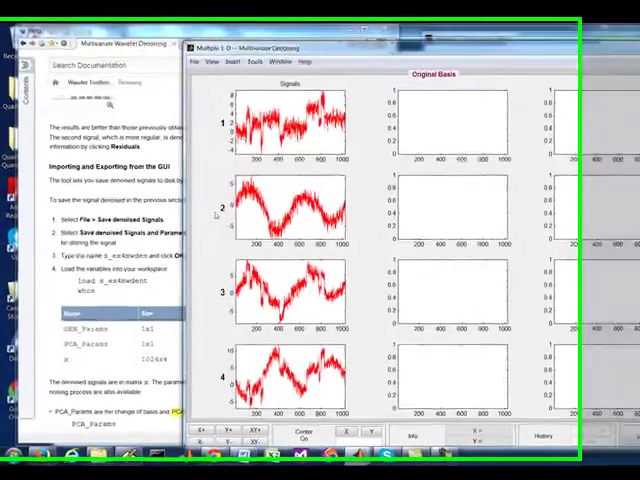
# Return to the help, move the Multiple 1-D window left, and close it and the Wavelet Toolbox Main Menu.
pyautogui.click(110, 250)
pyautogui.scroll(-1, 164, 302)
pyautogui.scroll(-1, 164, 302)
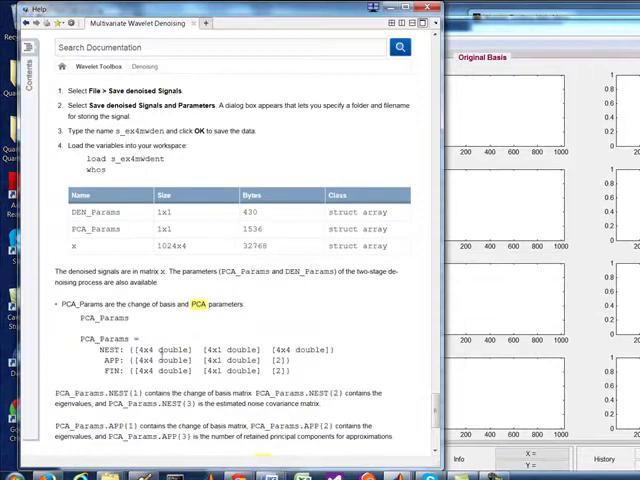
pyautogui.scroll(1, 169, 346)
pyautogui.scroll(2, 169, 346)
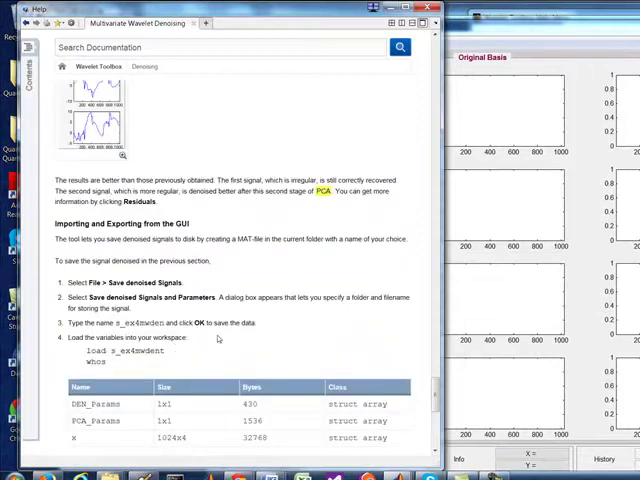
pyautogui.scroll(-2, 233, 307)
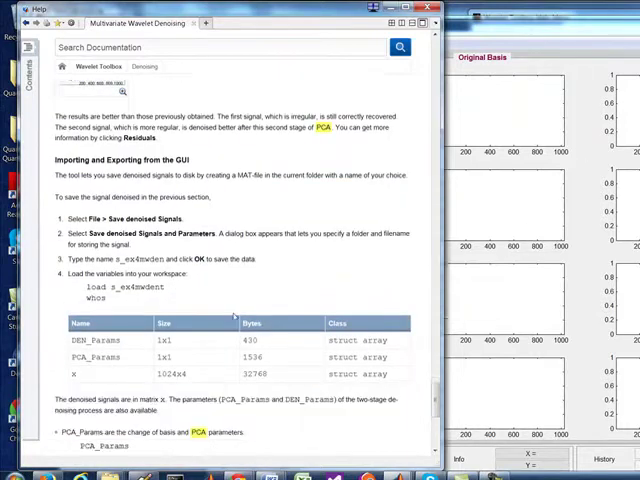
pyautogui.scroll(-2, 233, 307)
pyautogui.scroll(1, 231, 289)
pyautogui.scroll(5, 231, 289)
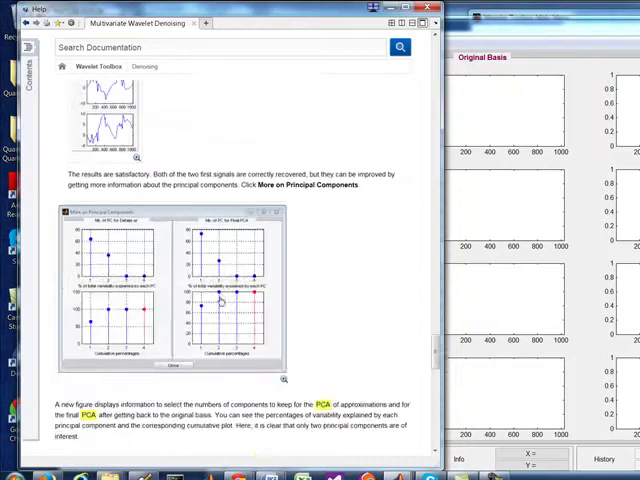
pyautogui.scroll(5, 225, 289)
pyautogui.scroll(5, 215, 289)
pyautogui.scroll(-8, 207, 287)
pyautogui.scroll(-3, 207, 287)
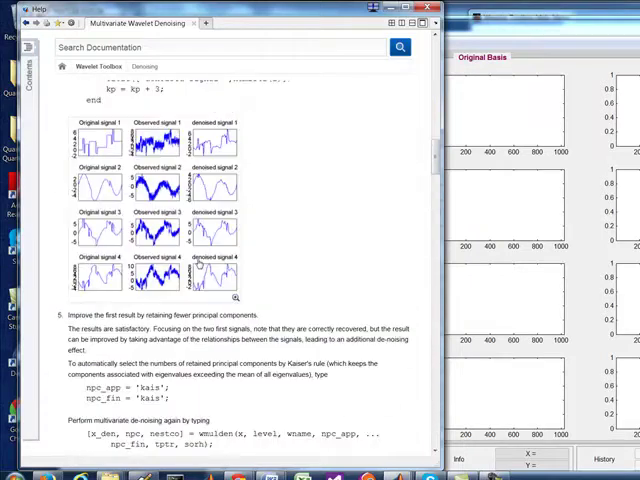
pyautogui.scroll(8, 231, 189)
pyautogui.scroll(-8, 316, 247)
pyautogui.scroll(2, 340, 280)
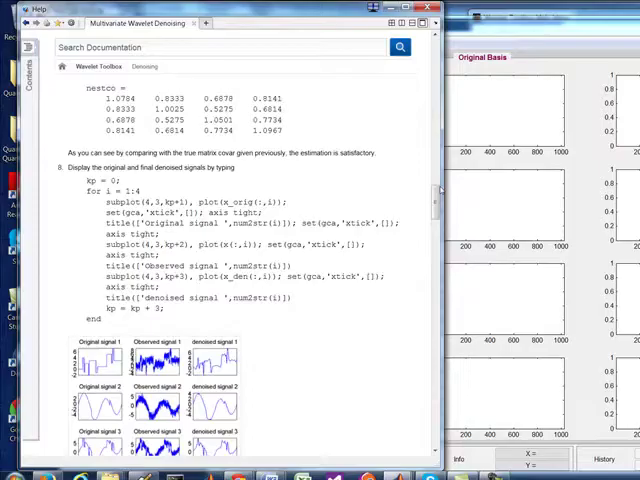
pyautogui.scroll(-8, 340, 280)
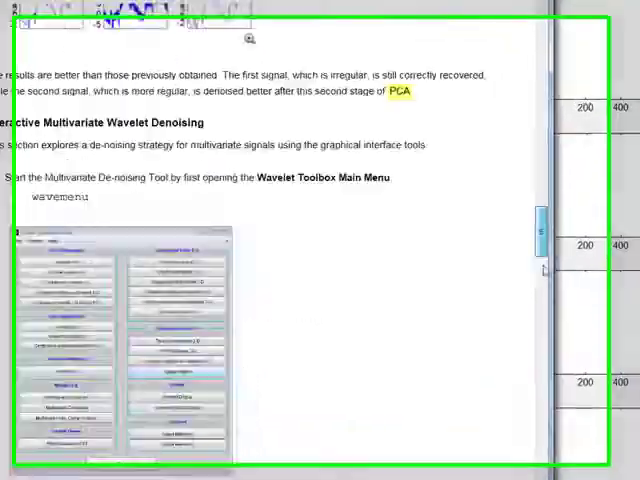
pyautogui.moveTo(544, 240); pyautogui.dragTo(572, 430)
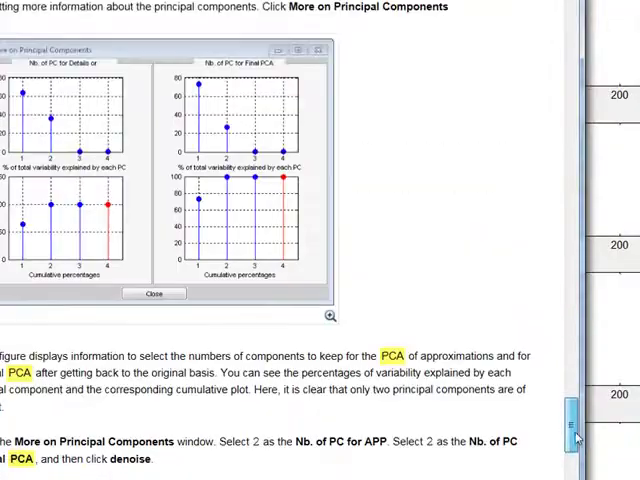
pyautogui.scroll(-5, 290, 350)
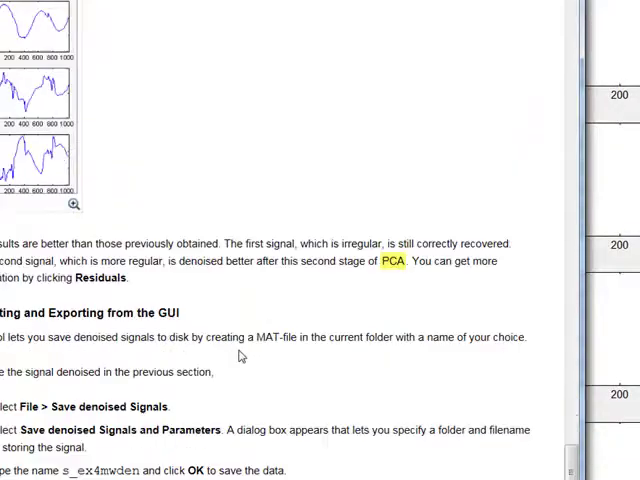
pyautogui.scroll(-4, 240, 356)
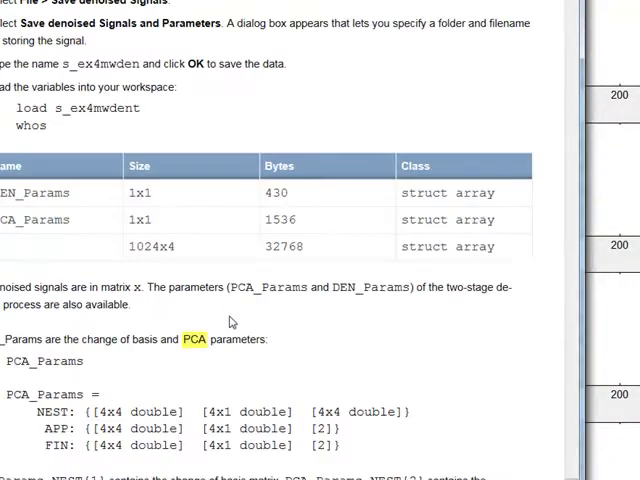
pyautogui.scroll(2, 227, 313)
pyautogui.scroll(5, 227, 313)
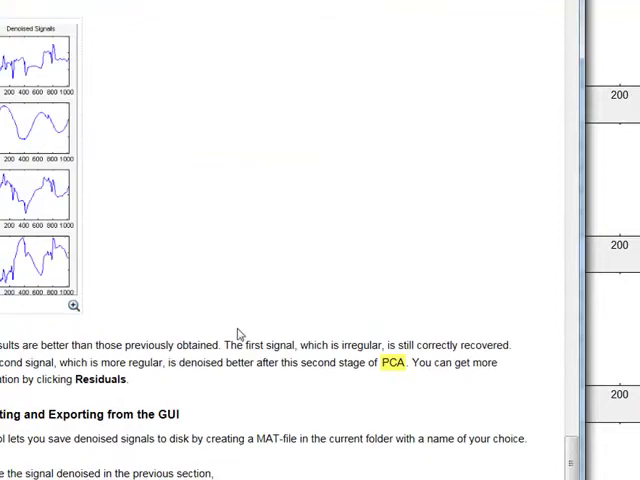
pyautogui.scroll(3, 238, 332)
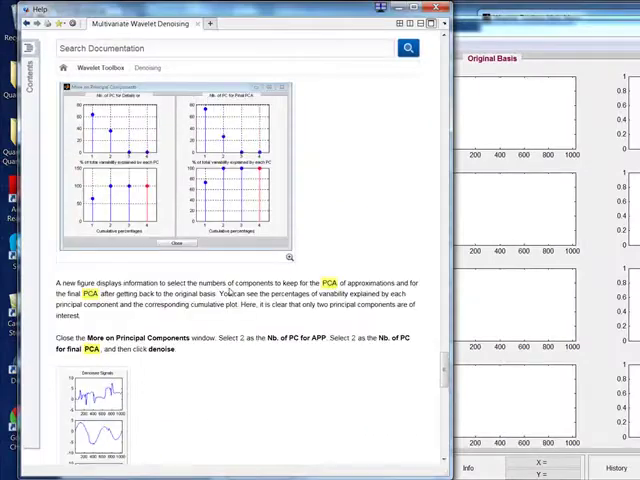
pyautogui.scroll(-3, 229, 286)
pyautogui.scroll(-3, 229, 286)
pyautogui.scroll(-2, 229, 286)
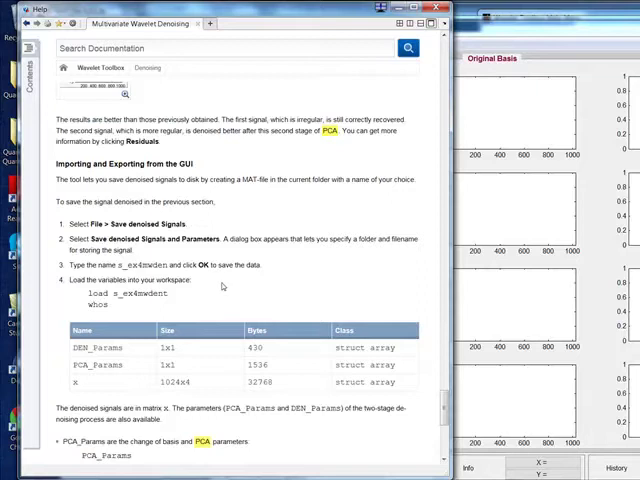
pyautogui.scroll(-3, 222, 287)
pyautogui.scroll(-2, 222, 287)
pyautogui.scroll(3, 219, 288)
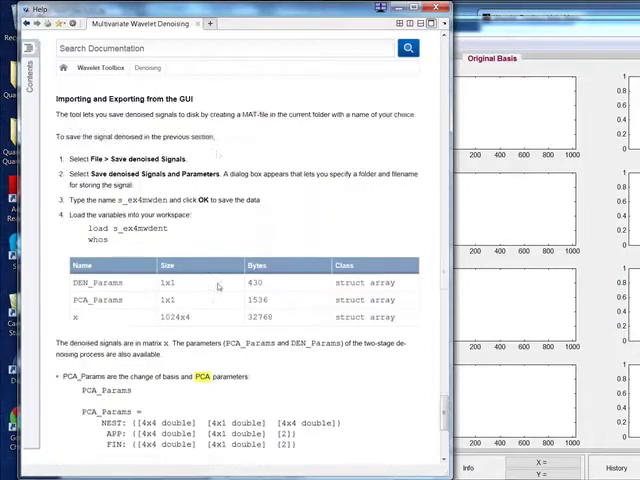
pyautogui.scroll(2, 219, 288)
pyautogui.scroll(2, 219, 288)
pyautogui.scroll(-3, 220, 283)
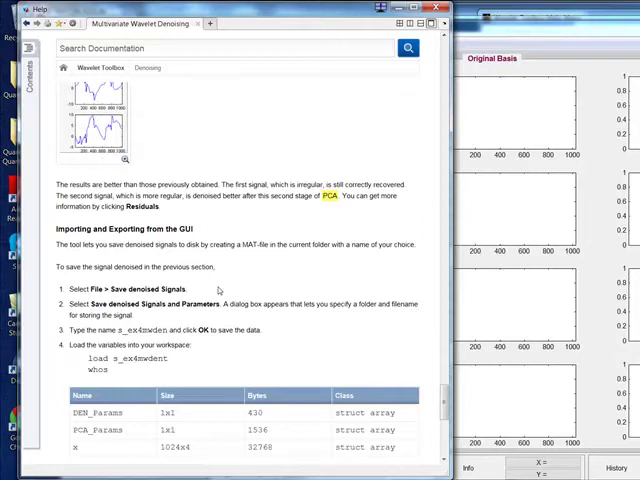
pyautogui.scroll(-1, 220, 283)
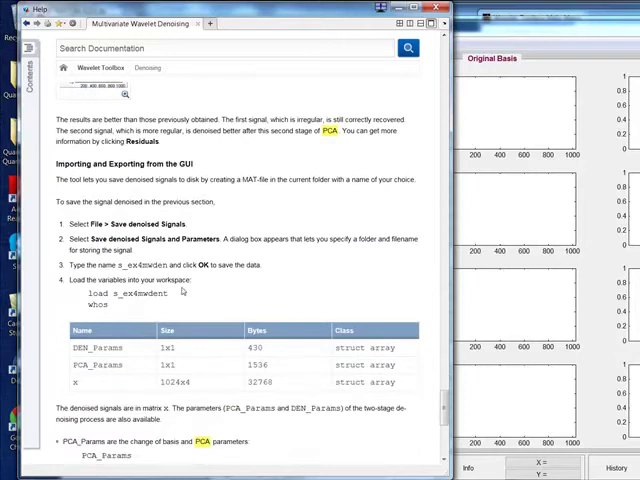
pyautogui.scroll(-1, 183, 291)
pyautogui.scroll(-1, 183, 291)
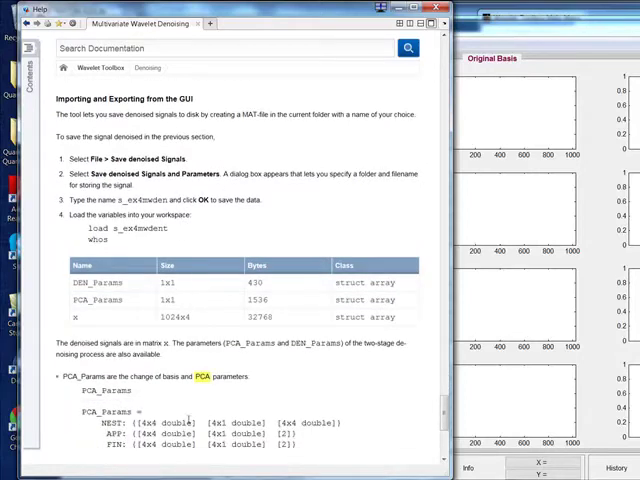
pyautogui.scroll(-3, 190, 418)
pyautogui.scroll(-3, 190, 418)
pyautogui.scroll(-1, 190, 418)
pyautogui.scroll(-2, 240, 402)
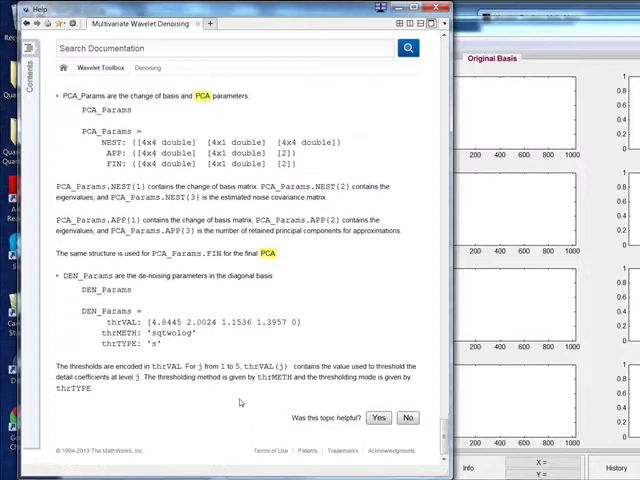
pyautogui.scroll(5, 241, 401)
pyautogui.scroll(5, 241, 401)
pyautogui.scroll(5, 241, 390)
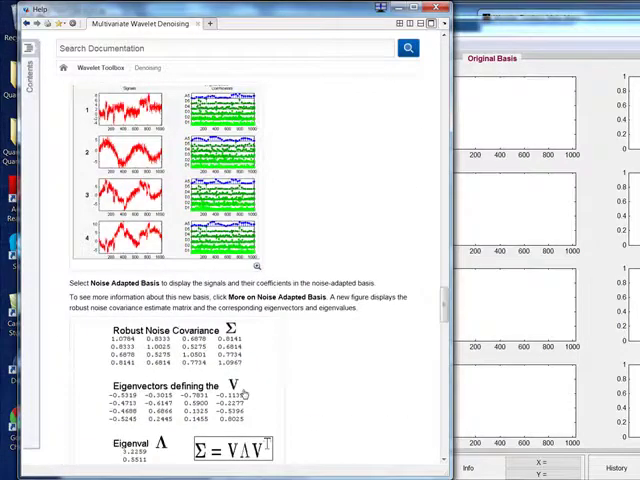
pyautogui.scroll(5, 237, 376)
pyautogui.scroll(-5, 237, 376)
pyautogui.scroll(3, 237, 376)
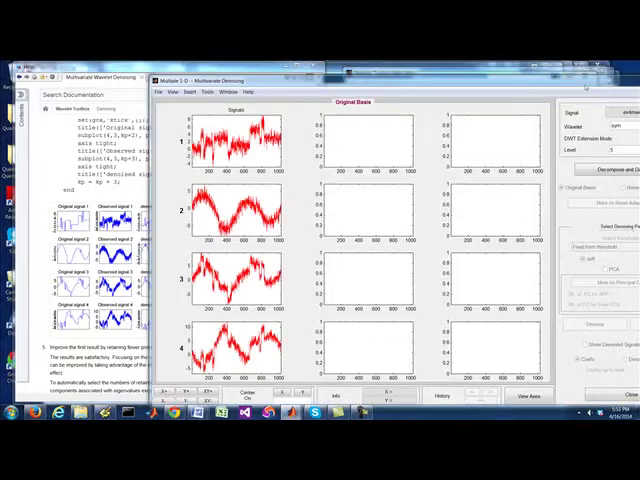
pyautogui.moveTo(320, 80); pyautogui.dragTo(188, 92)
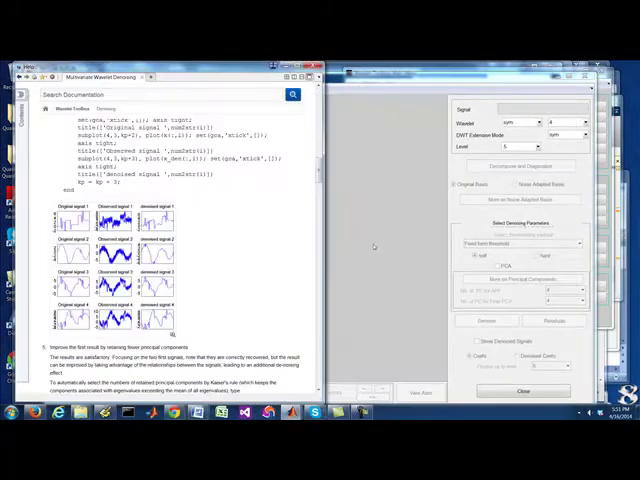
pyautogui.click(374, 247)
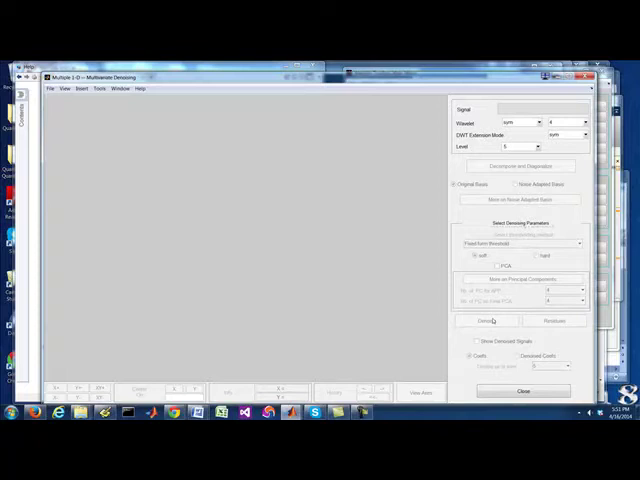
pyautogui.click(523, 391)
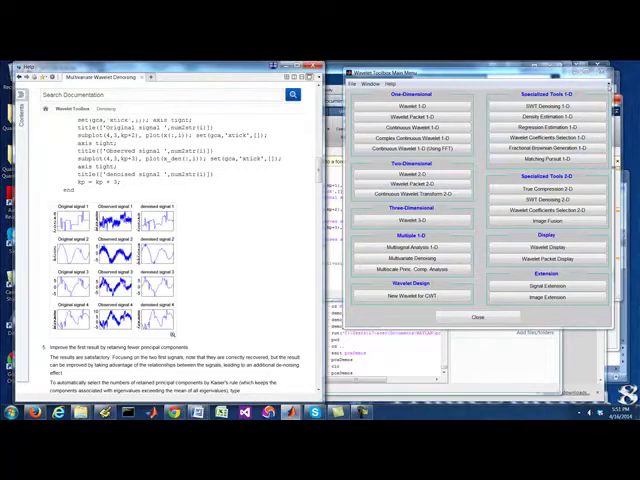
pyautogui.click(477, 317)
# Compare the help examples with pcaDemos.m's thresholding parameters and wmulden call, finishing in the editor.
pyautogui.click(422, 215)
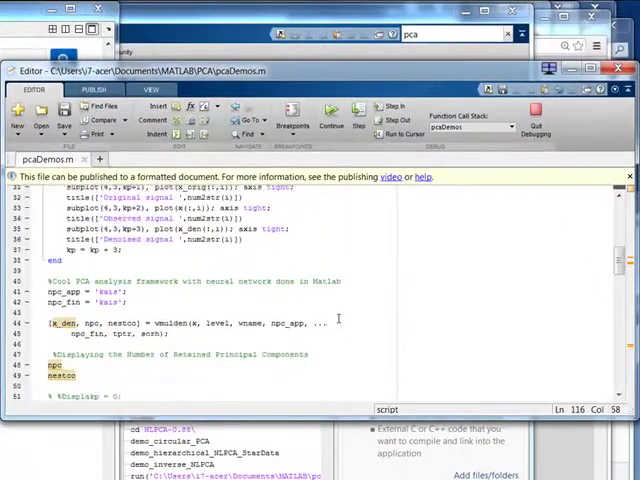
pyautogui.scroll(5, 355, 316)
pyautogui.scroll(5, 355, 316)
pyautogui.scroll(2, 355, 316)
pyautogui.scroll(-5, 341, 318)
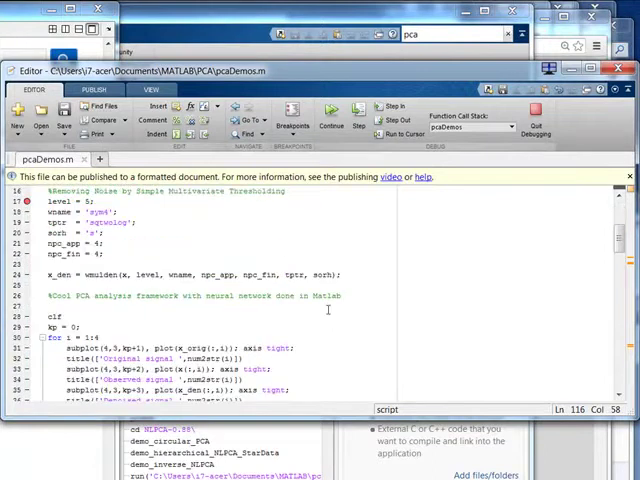
pyautogui.scroll(-4, 330, 310)
pyautogui.scroll(-4, 325, 308)
pyautogui.scroll(-3, 311, 299)
pyautogui.scroll(-4, 311, 299)
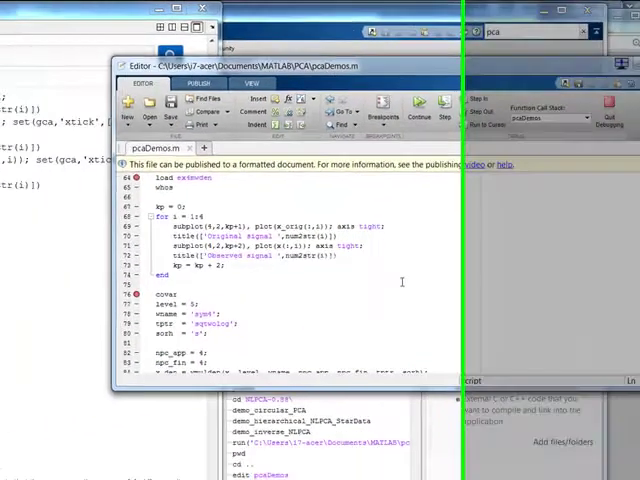
pyautogui.click(165, 98)
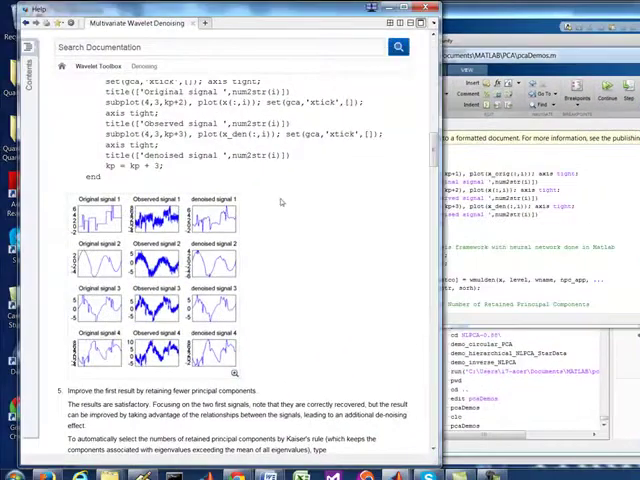
pyautogui.scroll(5, 281, 203)
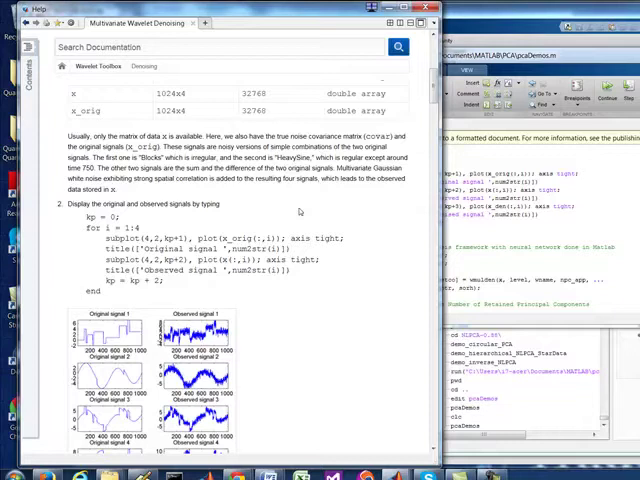
pyautogui.scroll(4, 298, 220)
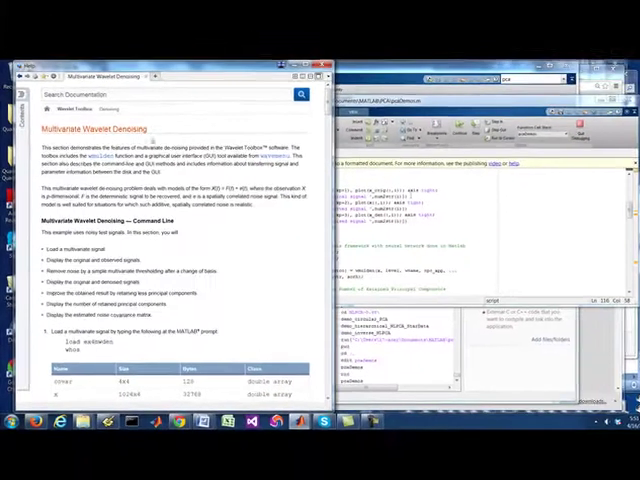
pyautogui.click(400, 160)
pyautogui.scroll(5, 383, 229)
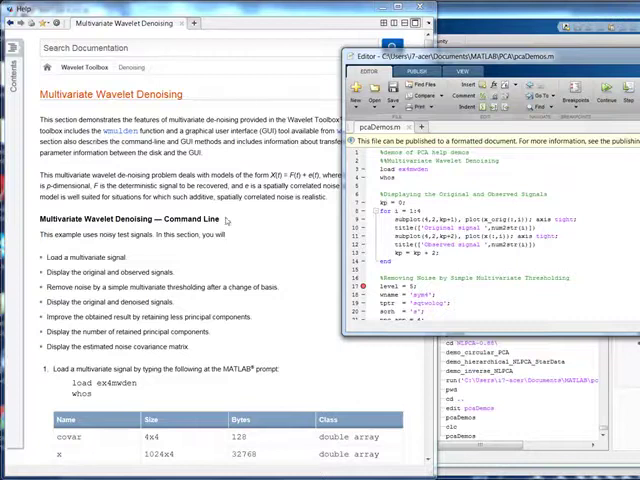
pyautogui.scroll(-8, 266, 218)
pyautogui.scroll(-8, 266, 218)
pyautogui.scroll(-8, 266, 218)
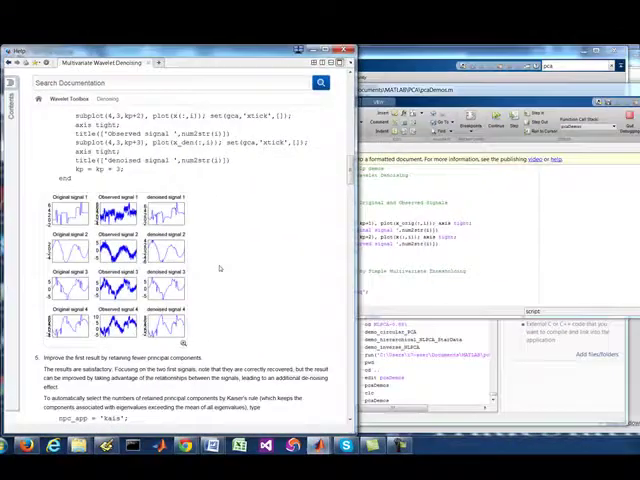
pyautogui.scroll(-6, 266, 218)
pyautogui.scroll(5, 304, 260)
pyautogui.click(400, 200)
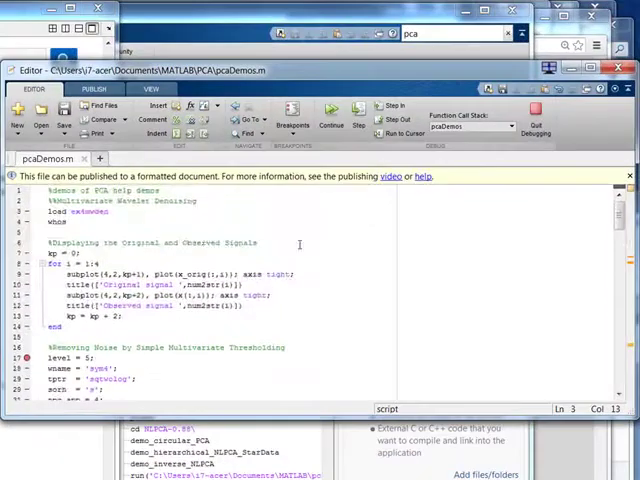
pyautogui.scroll(-5, 300, 250)
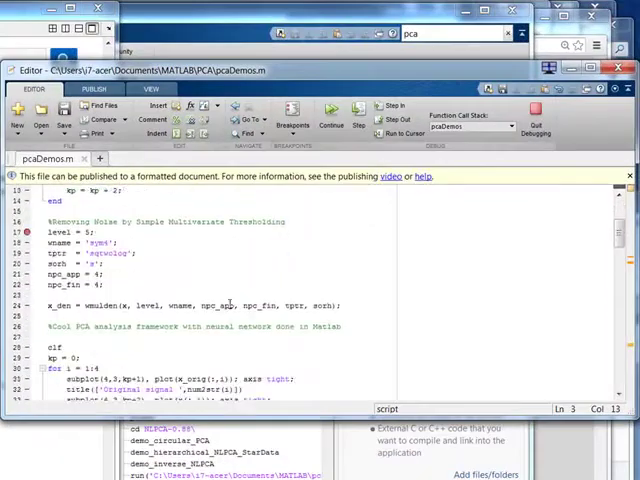
pyautogui.scroll(-5, 300, 250)
pyautogui.scroll(-5, 228, 296)
pyautogui.scroll(8, 228, 296)
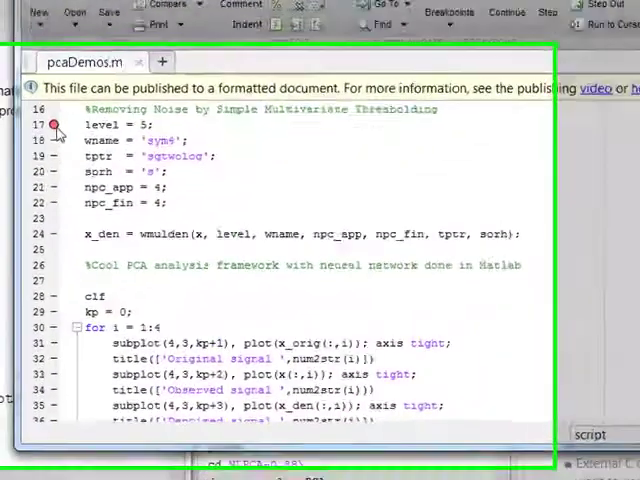
# Clear the breakpoint on line 17 of pcaDemos.m.
pyautogui.click(30, 92)
pyautogui.rightClick(66, 89)
pyautogui.click(120, 158)
pyautogui.scroll(-5, 137, 237)
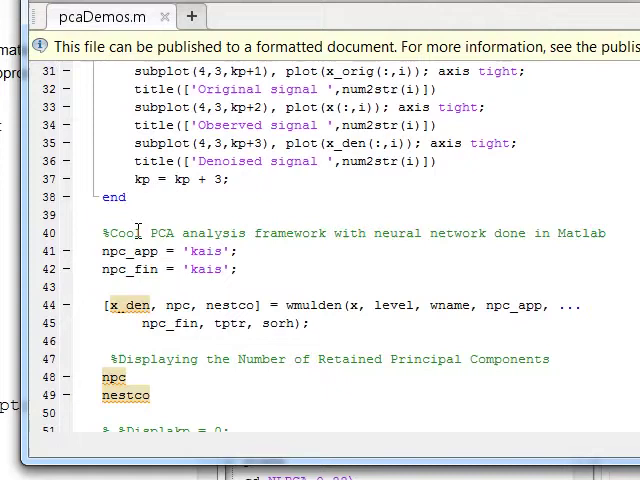
pyautogui.scroll(-5, 137, 237)
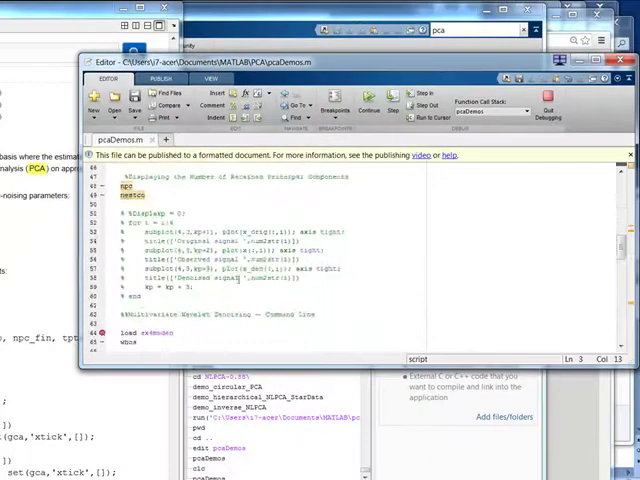
pyautogui.scroll(5, 240, 278)
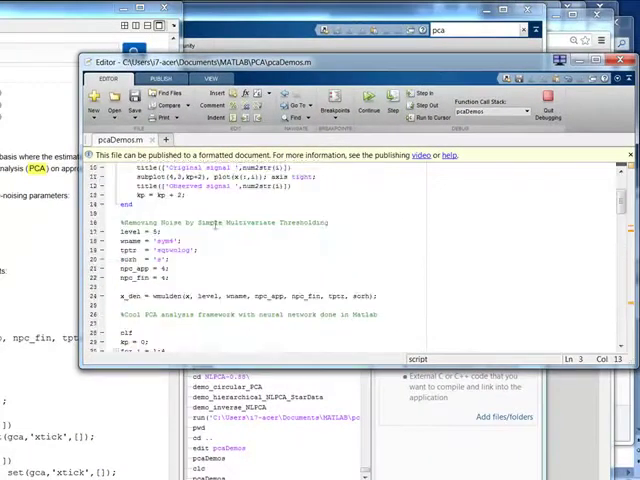
pyautogui.scroll(5, 240, 278)
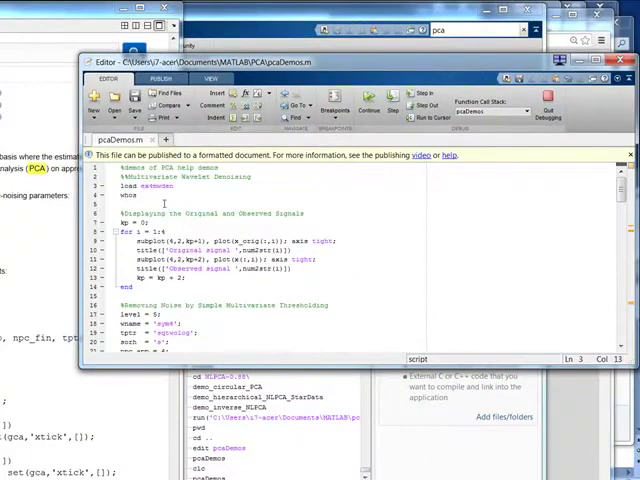
# Quit debugging, run pcaDemos.m, enlarge the original/observed/denoised signals figure, then close it.
pyautogui.click(370, 100)
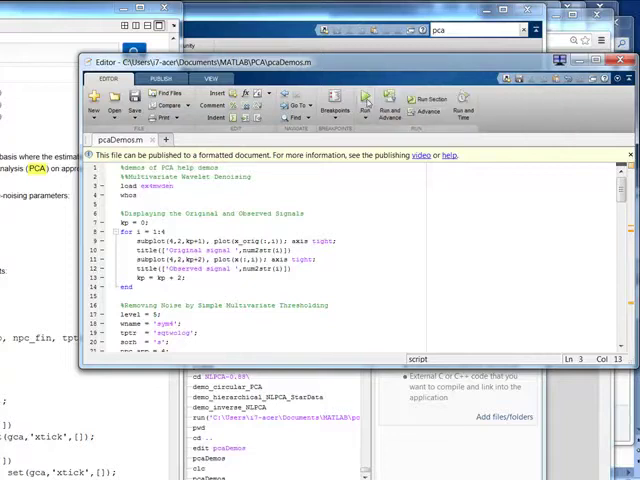
pyautogui.click(365, 103)
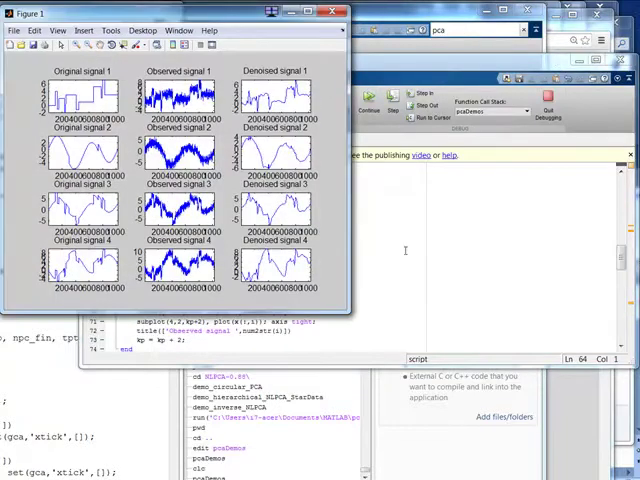
pyautogui.click(502, 237)
pyautogui.scroll(-3, 310, 250)
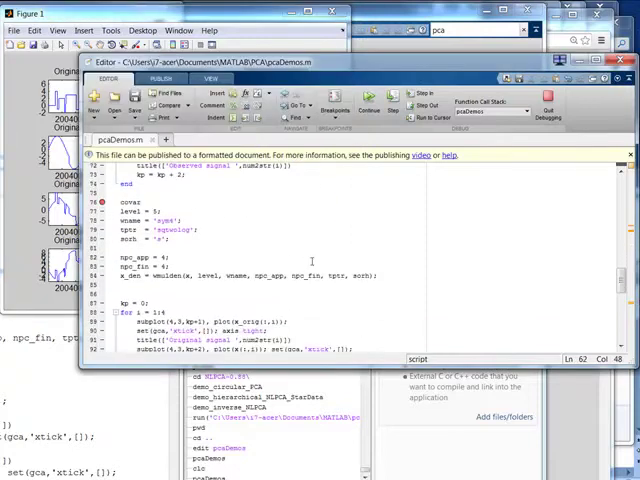
pyautogui.scroll(3, 310, 250)
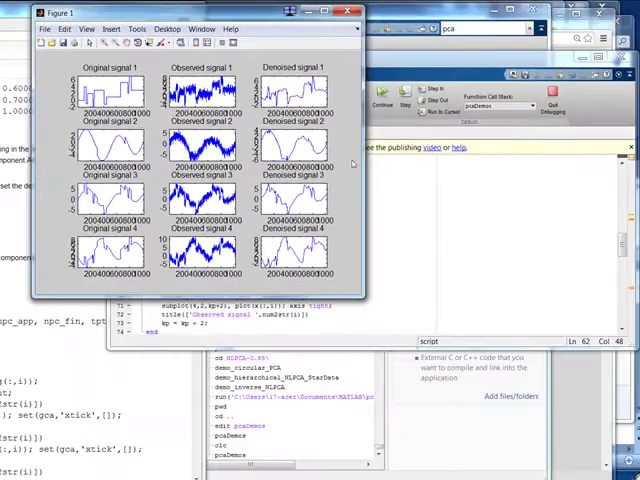
pyautogui.moveTo(362, 297); pyautogui.dragTo(600, 430)
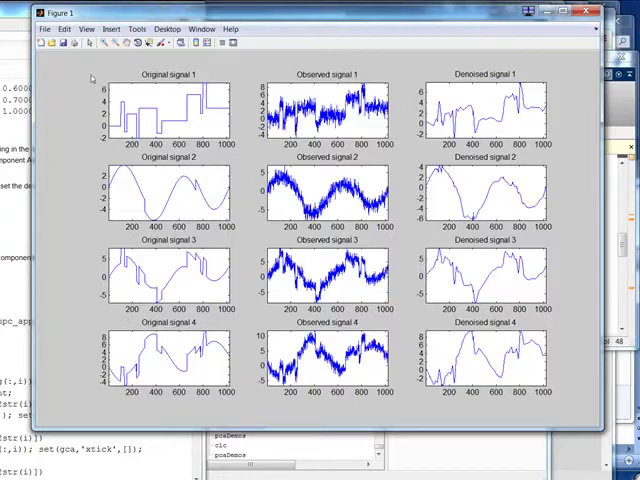
pyautogui.click(586, 12)
pyautogui.scroll(-3, 309, 256)
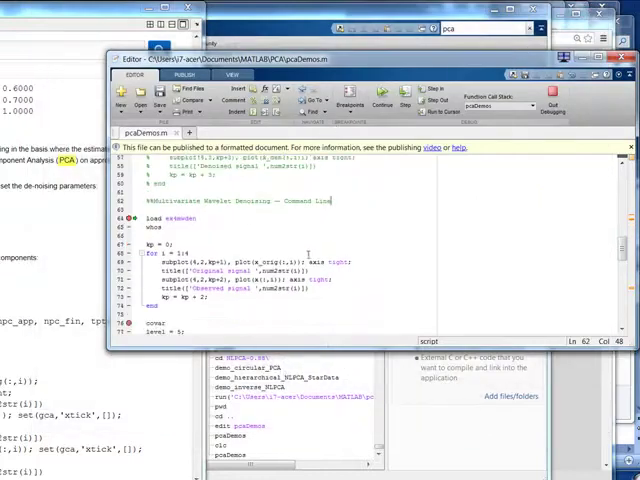
pyautogui.scroll(-3, 309, 256)
pyautogui.scroll(-6, 309, 256)
pyautogui.scroll(-2, 309, 256)
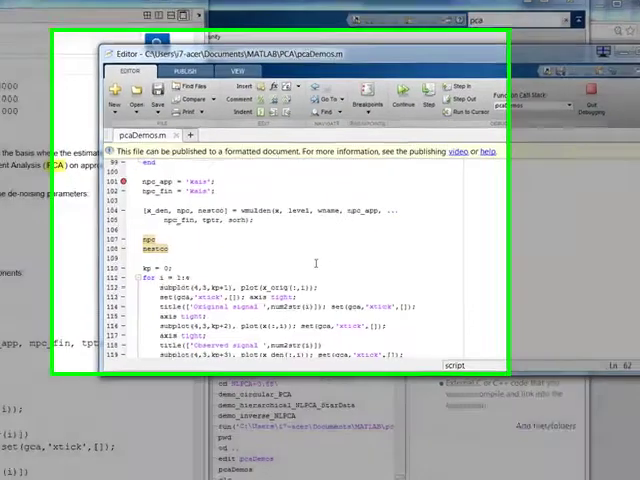
pyautogui.scroll(-3, 316, 263)
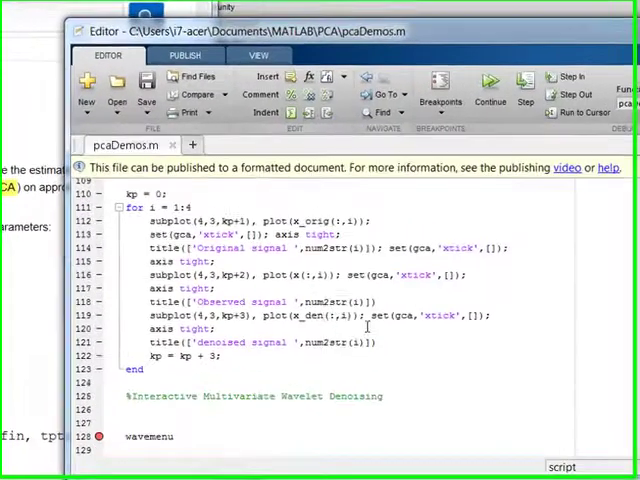
pyautogui.scroll(5, 180, 300)
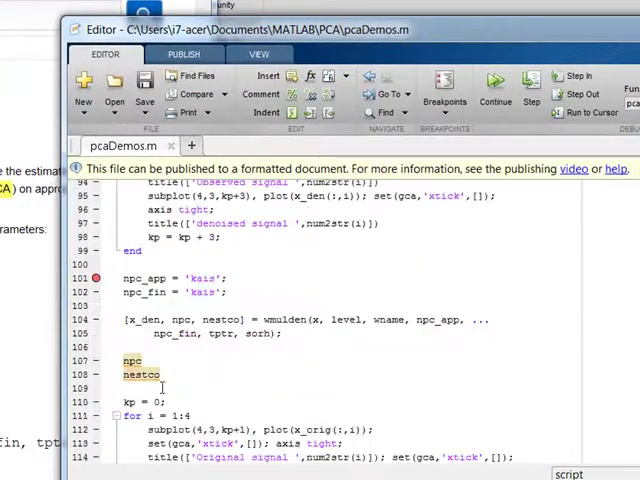
# Clear the breakpoints on lines 101 and 76 of pcaDemos.m.
pyautogui.rightClick(96, 278)
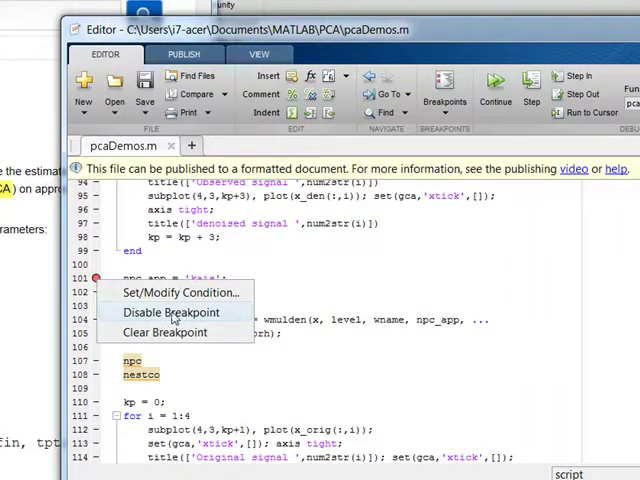
pyautogui.click(173, 333)
pyautogui.scroll(5, 173, 333)
pyautogui.scroll(5, 140, 333)
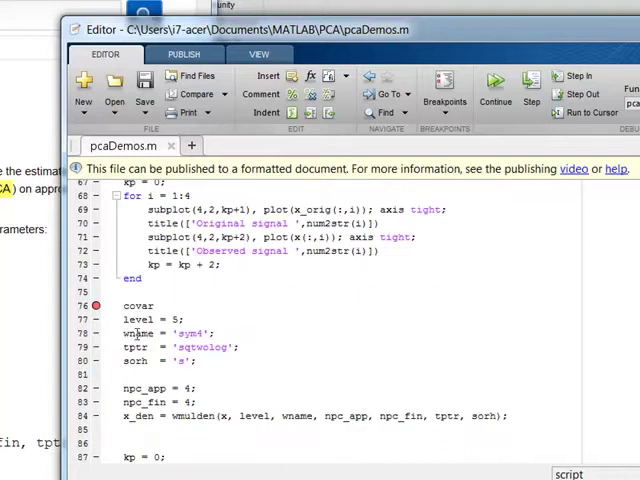
pyautogui.rightClick(96, 307)
pyautogui.click(143, 358)
pyautogui.scroll(5, 300, 320)
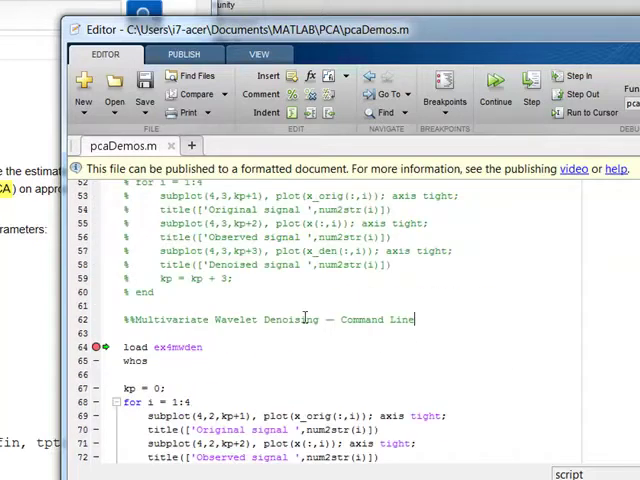
pyautogui.scroll(4, 300, 320)
pyautogui.scroll(-4, 300, 320)
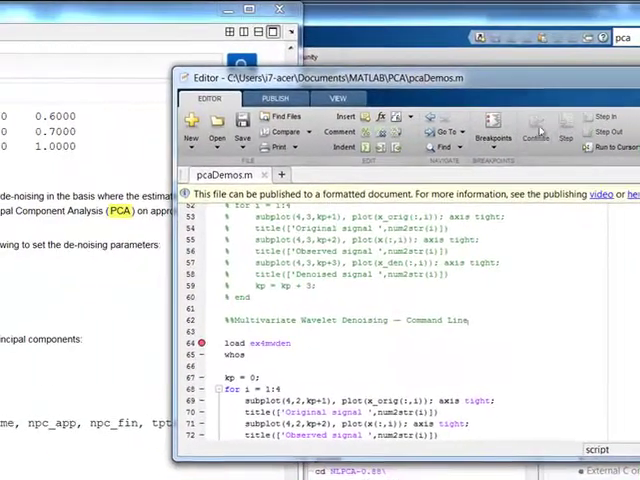
# Continue the script with F5 to replot the signals, then close Figure 1.
pyautogui.press('F5')
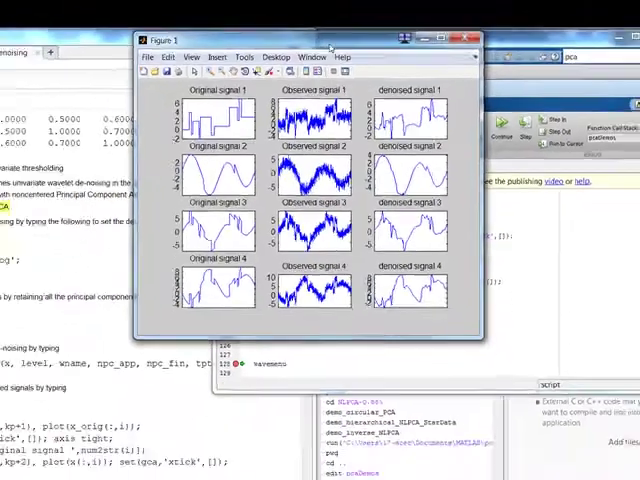
pyautogui.moveTo(160, 14); pyautogui.dragTo(122, 204)
pyautogui.click(318, 203)
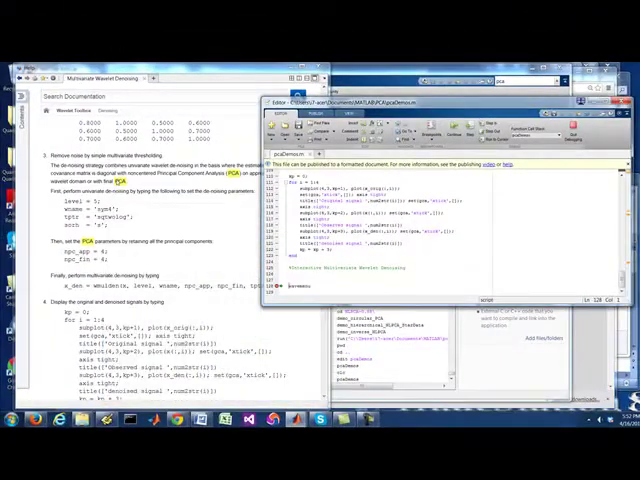
pyautogui.scroll(-8, 145, 204)
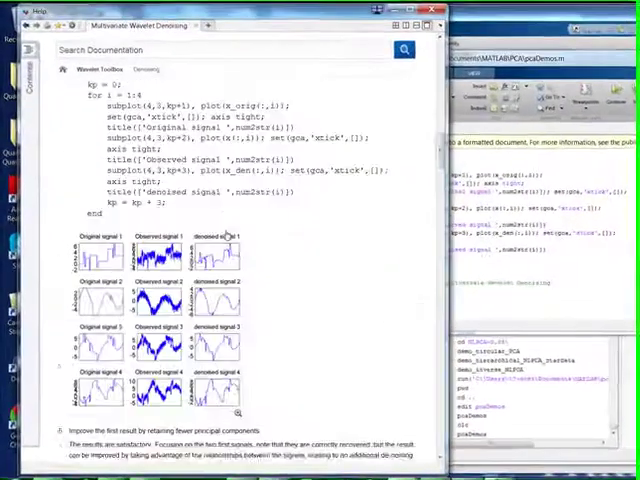
pyautogui.scroll(8, 145, 204)
pyautogui.scroll(-8, 231, 212)
pyautogui.scroll(-5, 240, 218)
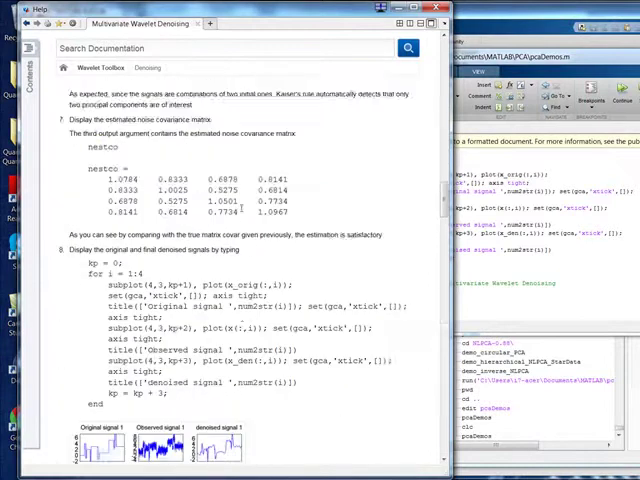
pyautogui.scroll(-5, 240, 218)
pyautogui.scroll(-5, 240, 218)
pyautogui.scroll(-5, 240, 218)
pyautogui.scroll(5, 240, 218)
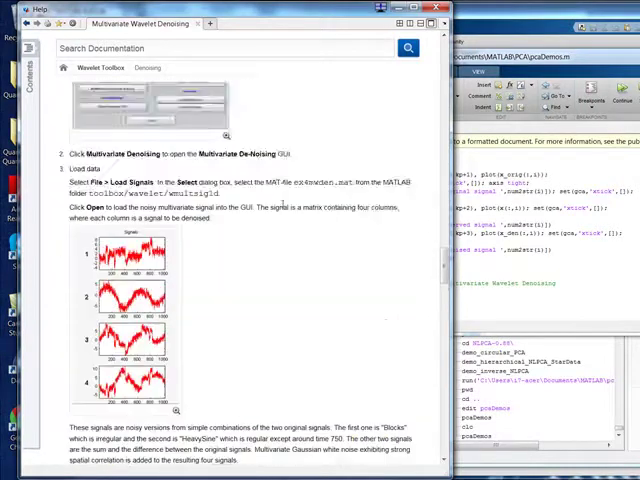
pyautogui.scroll(-5, 240, 218)
pyautogui.scroll(-5, 240, 218)
pyautogui.scroll(-5, 240, 218)
pyautogui.scroll(5, 312, 208)
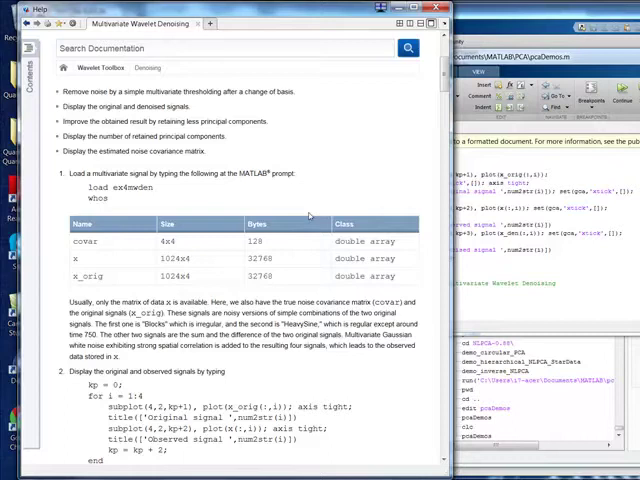
pyautogui.scroll(4, 312, 208)
pyautogui.scroll(-2, 312, 208)
pyautogui.scroll(-5, 312, 208)
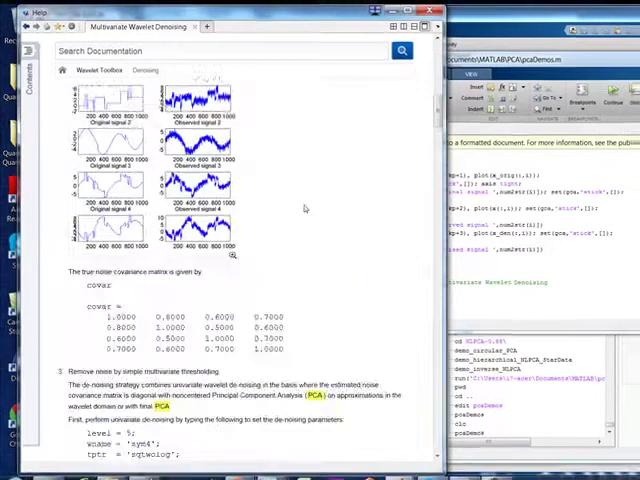